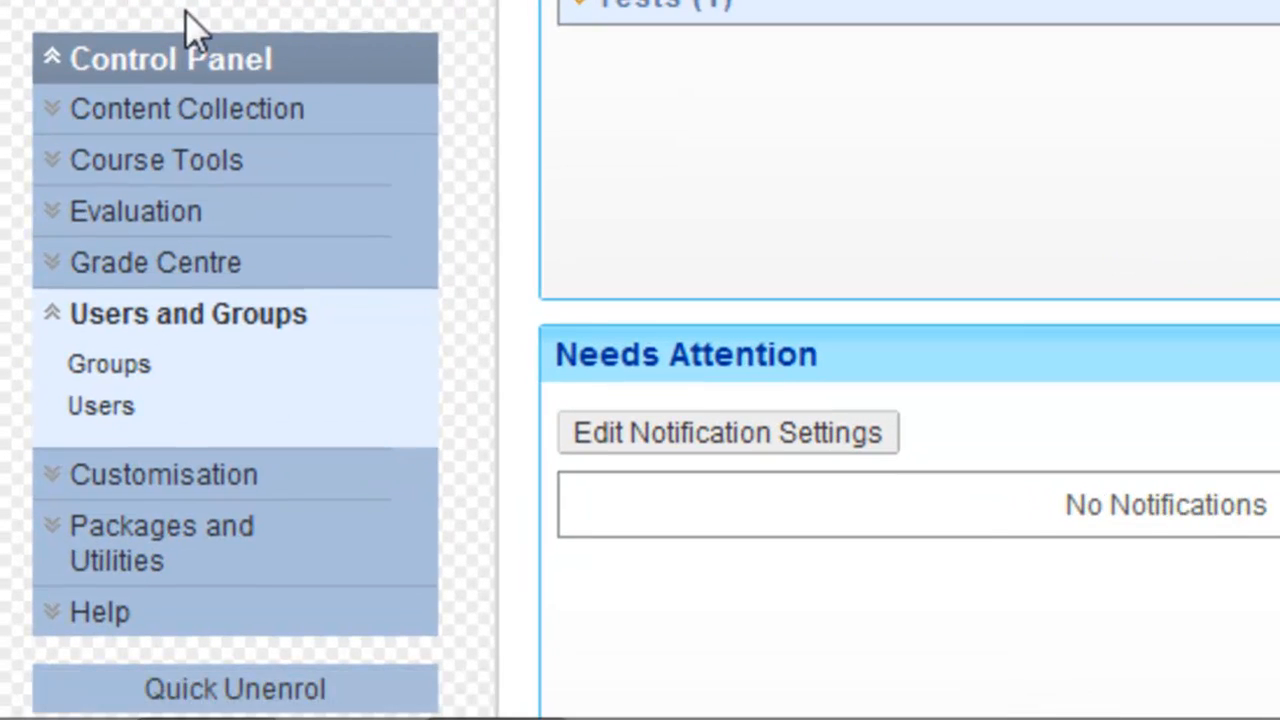
- Go to the Test CASH course's Groups page via Users and Groups in the Control Panel
{"action": "scroll", "coordinate": [104, 305], "scroll_direction": "down", "scroll_amount": 2}
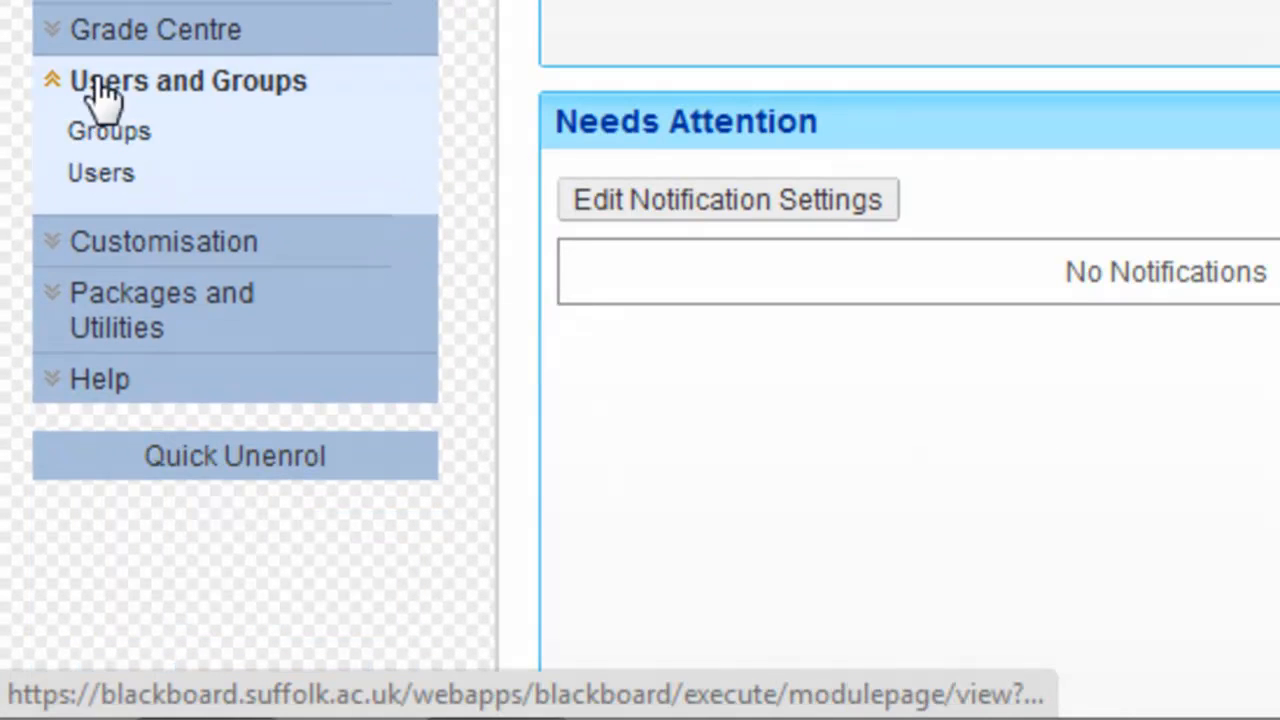
{"action": "left_click", "coordinate": [137, 92]}
{"action": "left_click", "coordinate": [128, 88]}
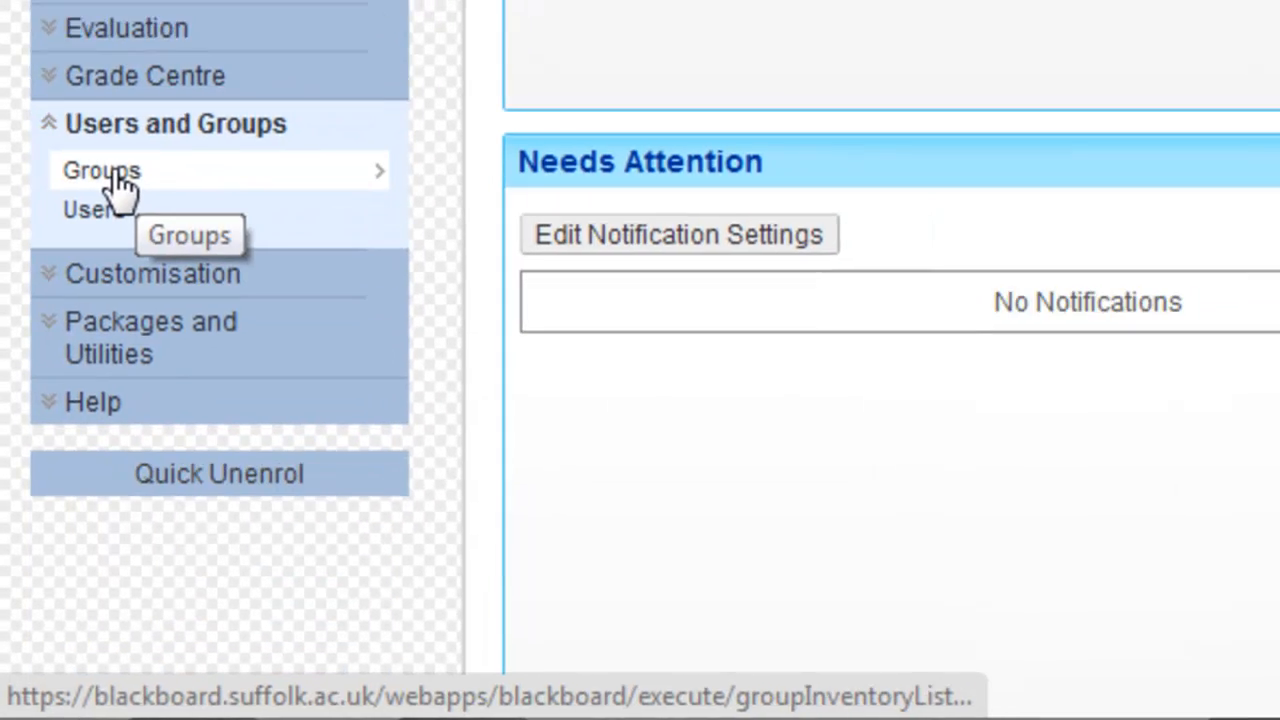
{"action": "left_click", "coordinate": [108, 131]}
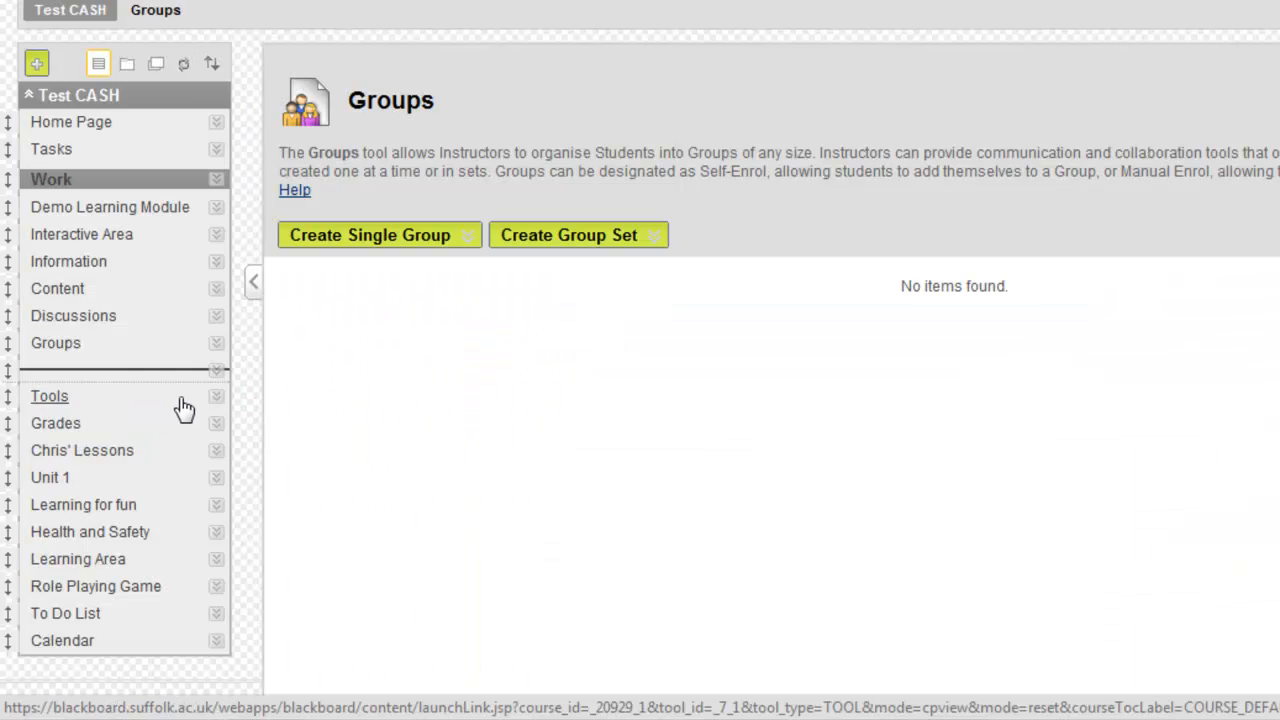
- Compare the Create Group and Create Group Set options, then choose a Manual Enrol group set
{"action": "left_click", "coordinate": [355, 240]}
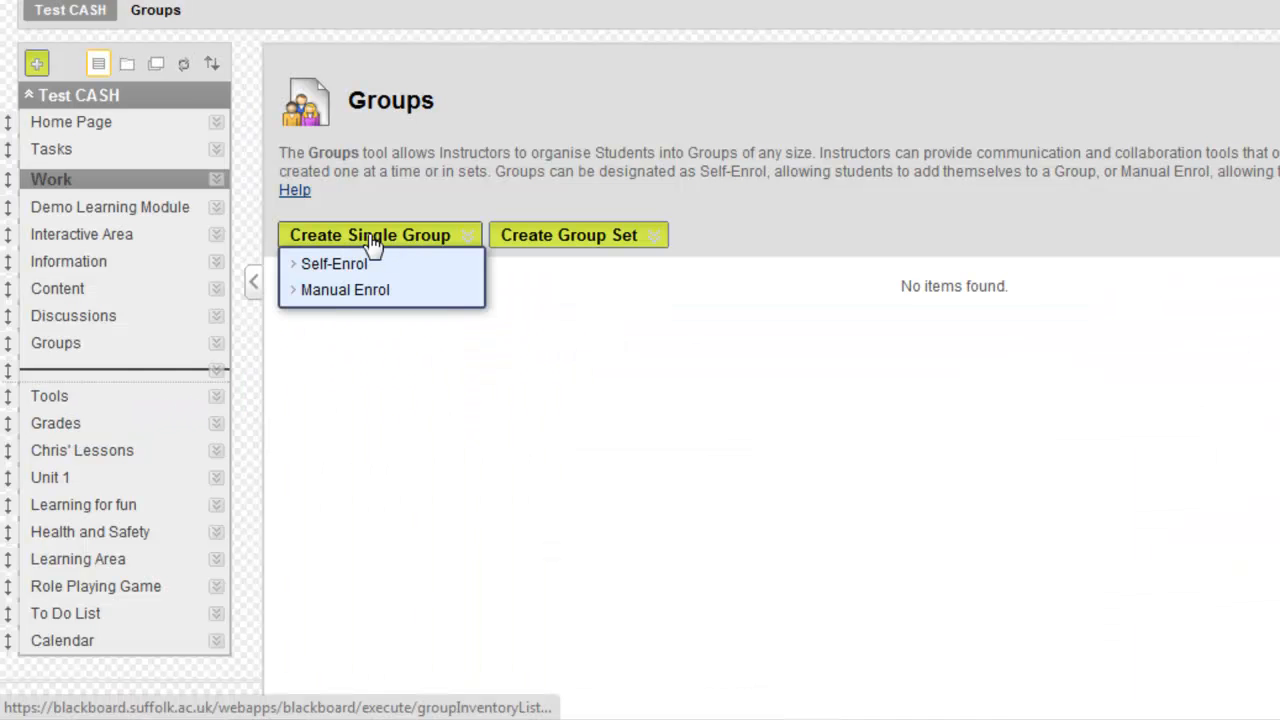
{"action": "left_click", "coordinate": [558, 238]}
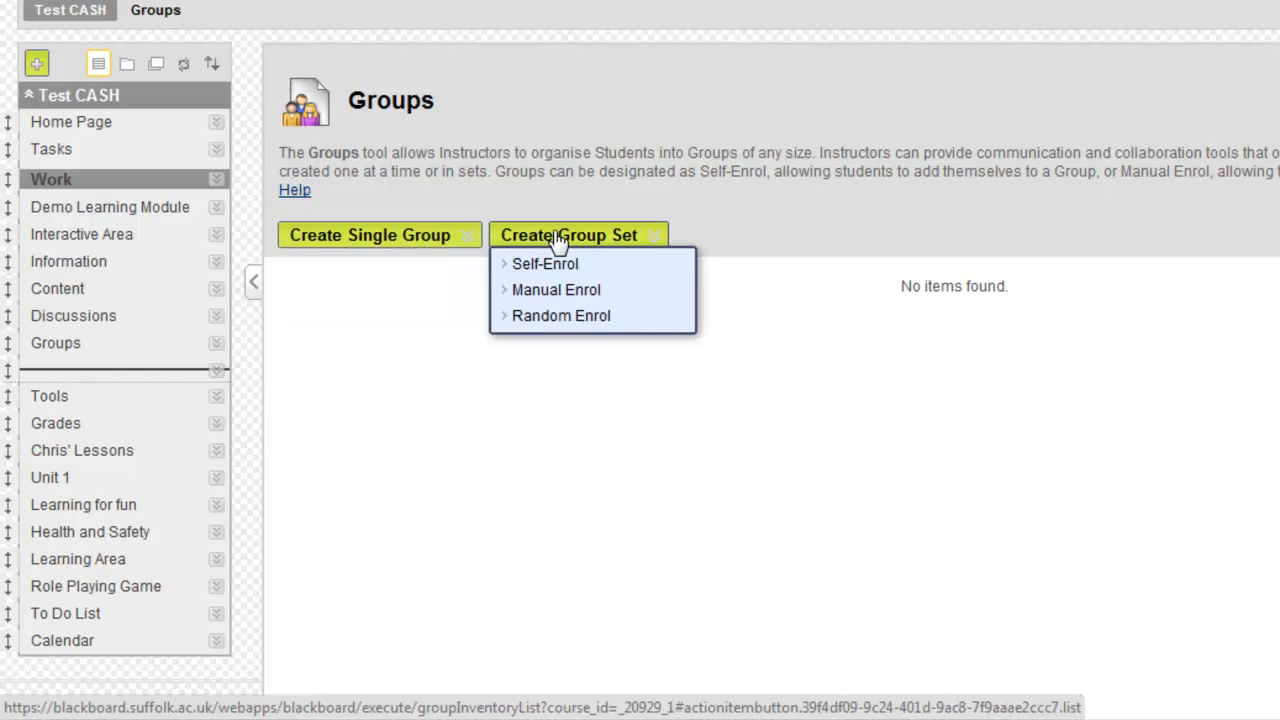
{"action": "left_click", "coordinate": [445, 238]}
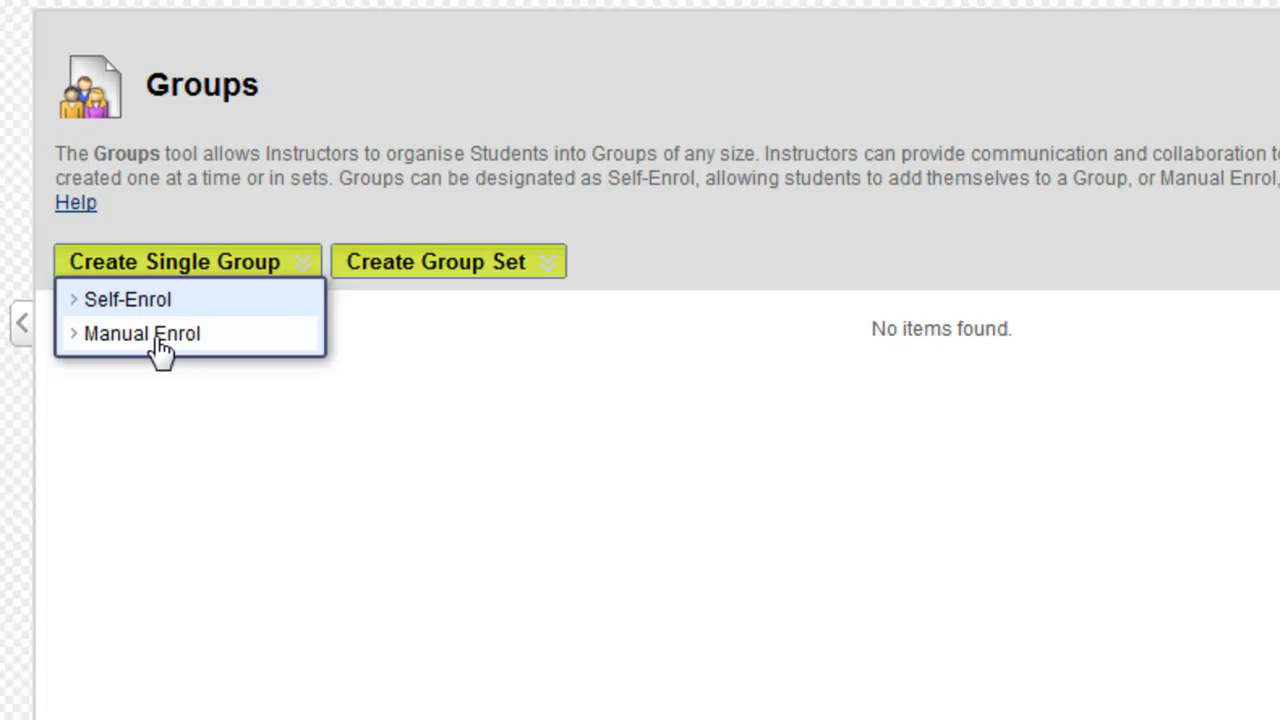
{"action": "mouse_move", "coordinate": [424, 272]}
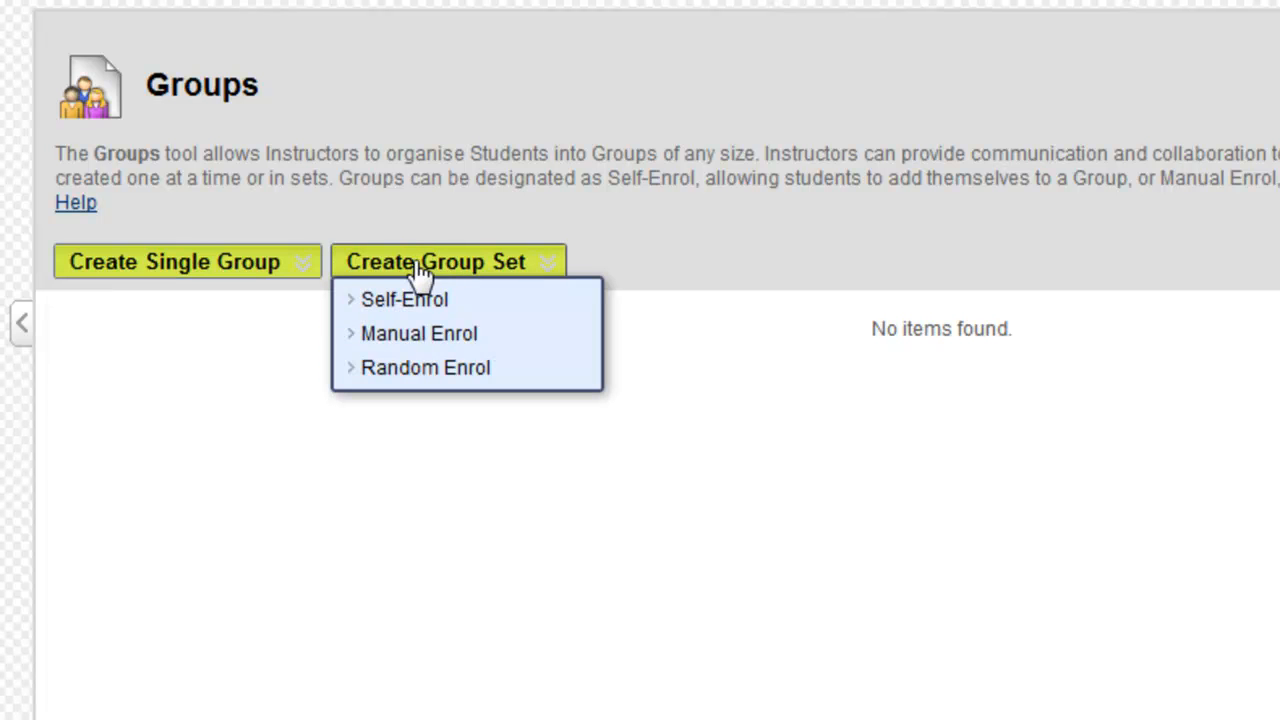
{"action": "left_click", "coordinate": [440, 340]}
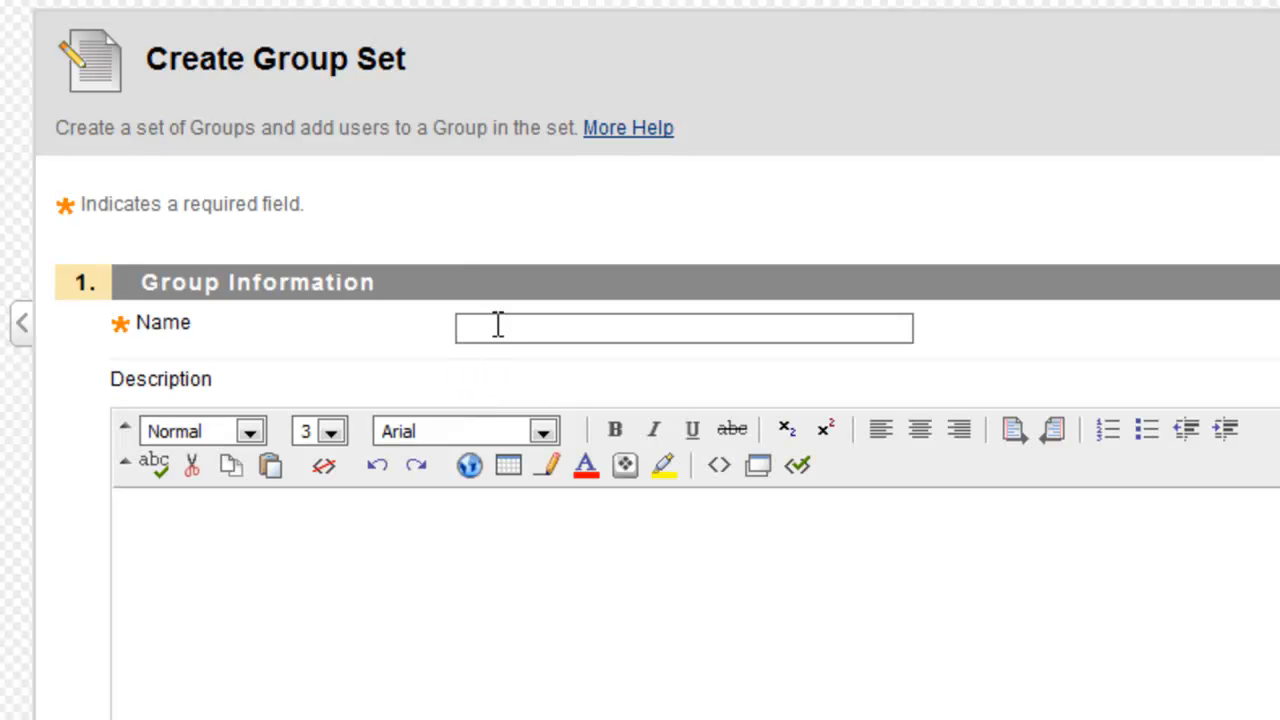
- Name the group set 'Differentiated Group' and describe it as 'This is groups for project 1'
{"action": "left_click", "coordinate": [498, 325]}
{"action": "type", "text": "Differentiated Group"}
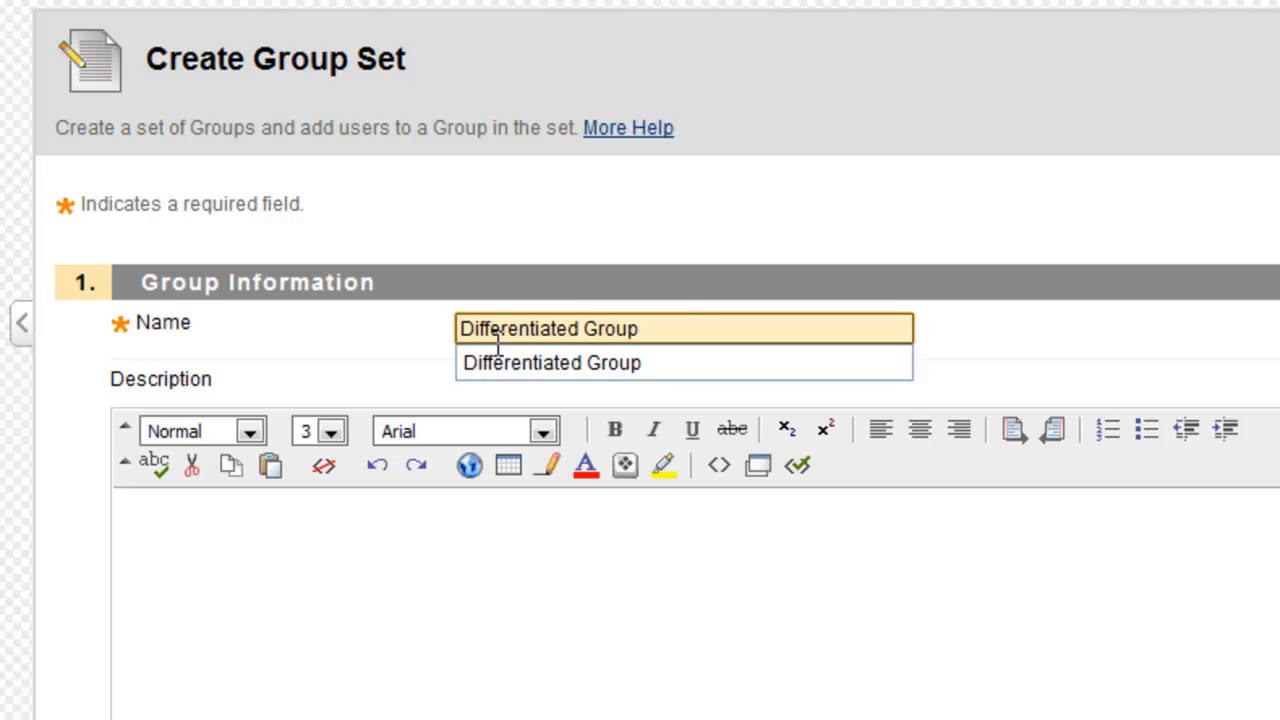
{"action": "left_click", "coordinate": [560, 362]}
{"action": "left_click", "coordinate": [459, 518]}
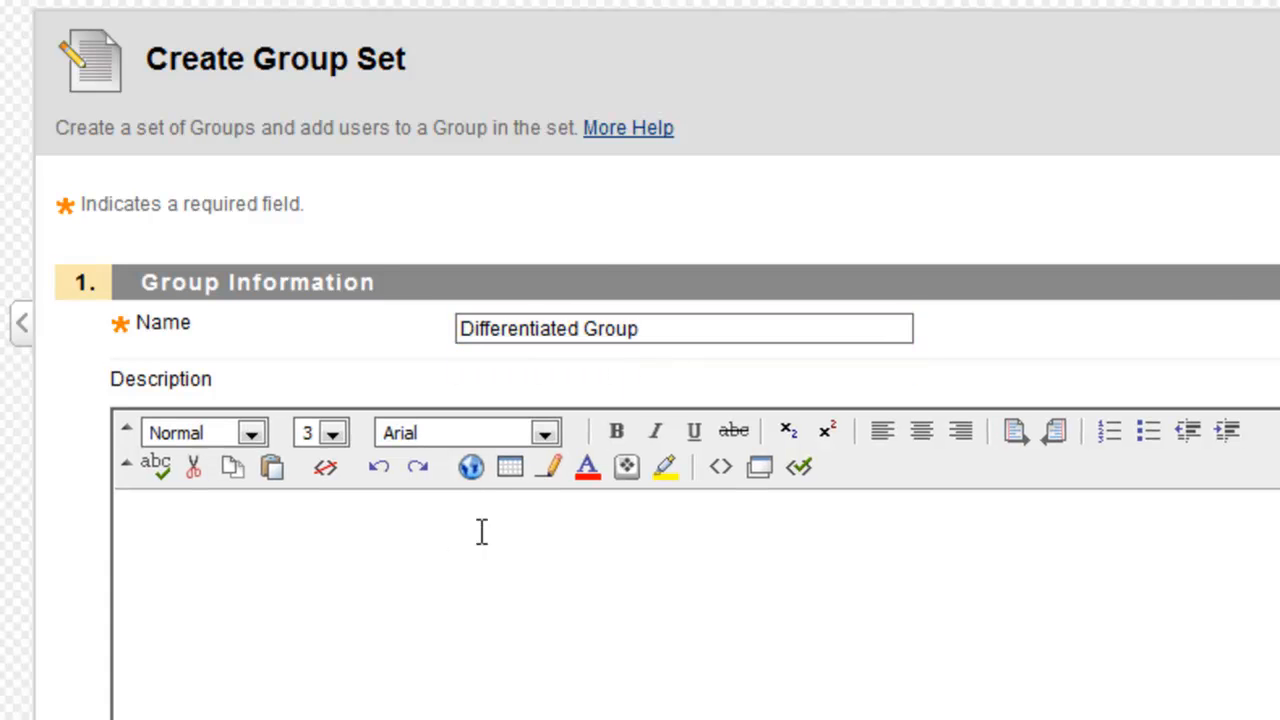
{"action": "scroll", "coordinate": [501, 566], "scroll_direction": "down", "scroll_amount": 2}
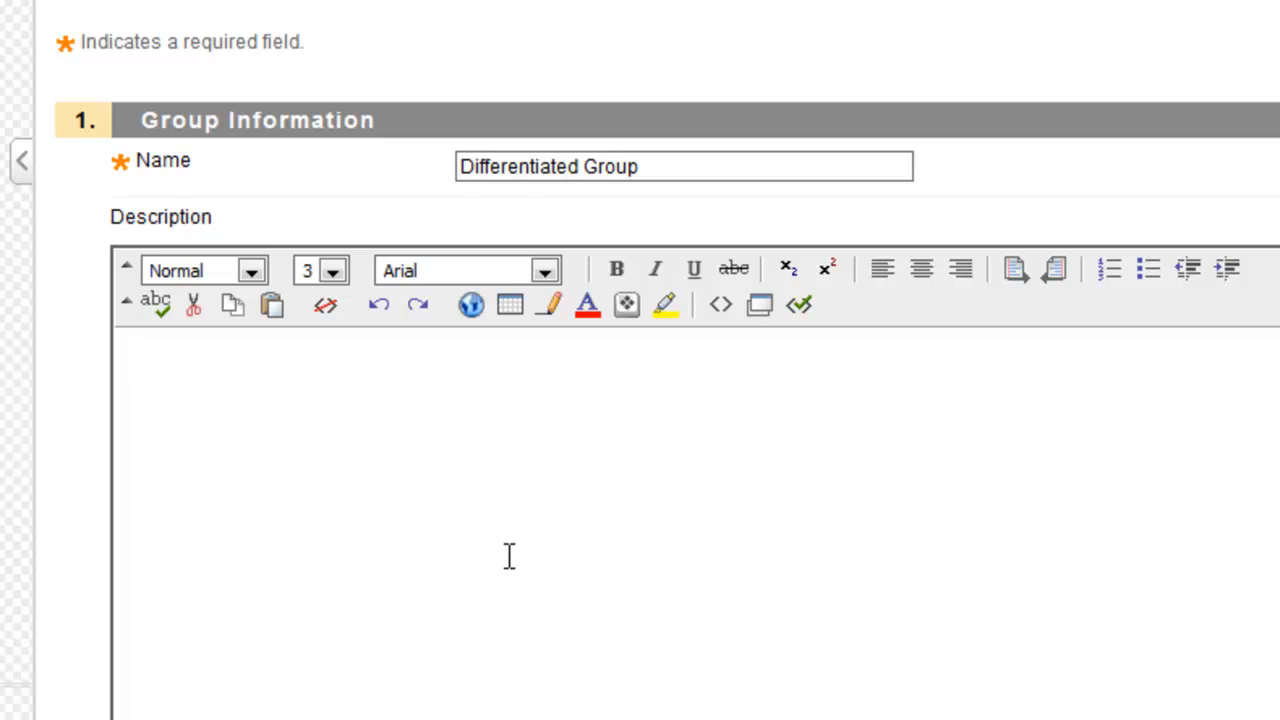
{"action": "type", "text": "This is groups for pr"}
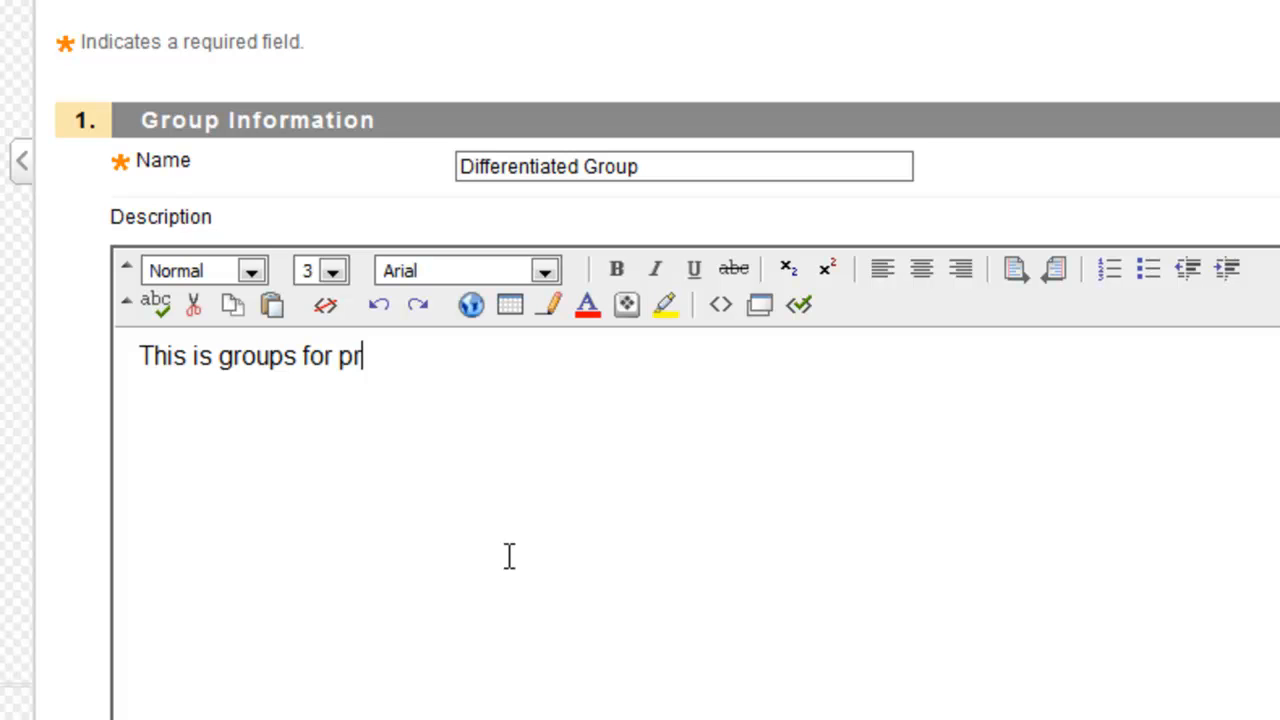
{"action": "scroll", "coordinate": [466, 523], "scroll_direction": "down", "scroll_amount": 6}
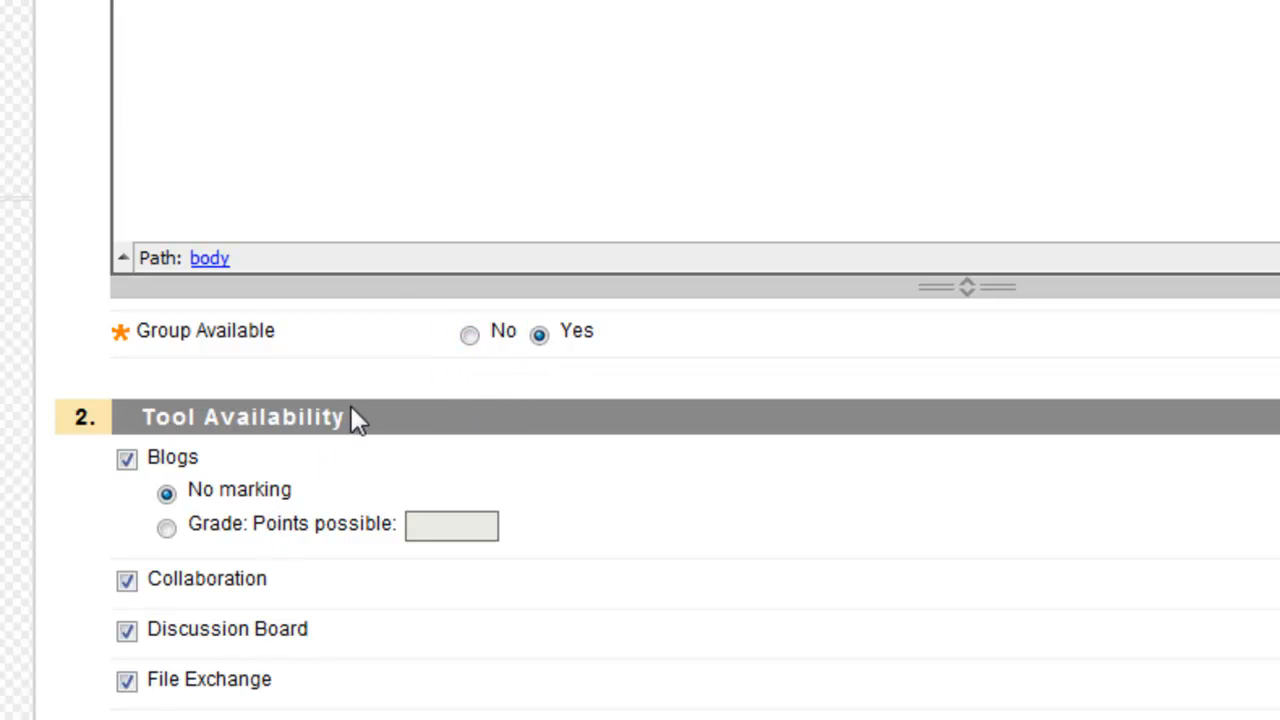
- Uncheck Collaboration and Allow Personalisation, then select the Number of Groups field
{"action": "scroll", "coordinate": [356, 420], "scroll_direction": "down", "scroll_amount": 3}
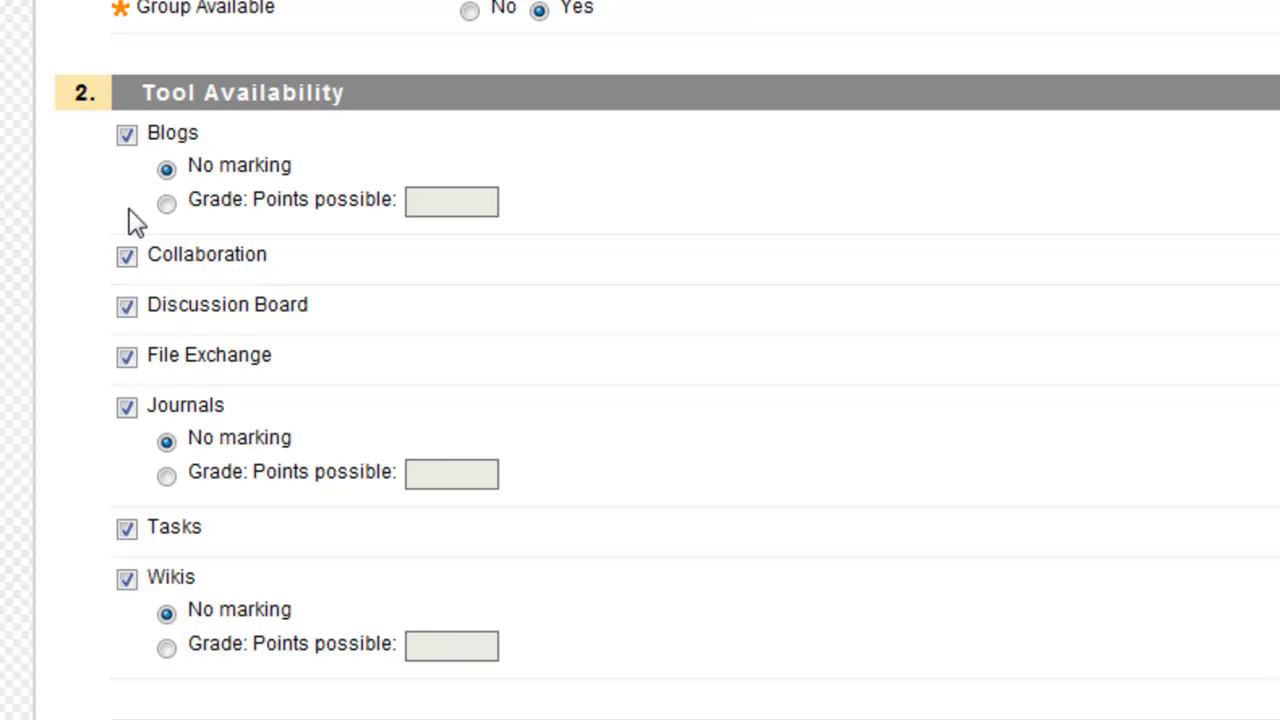
{"action": "left_click", "coordinate": [130, 259]}
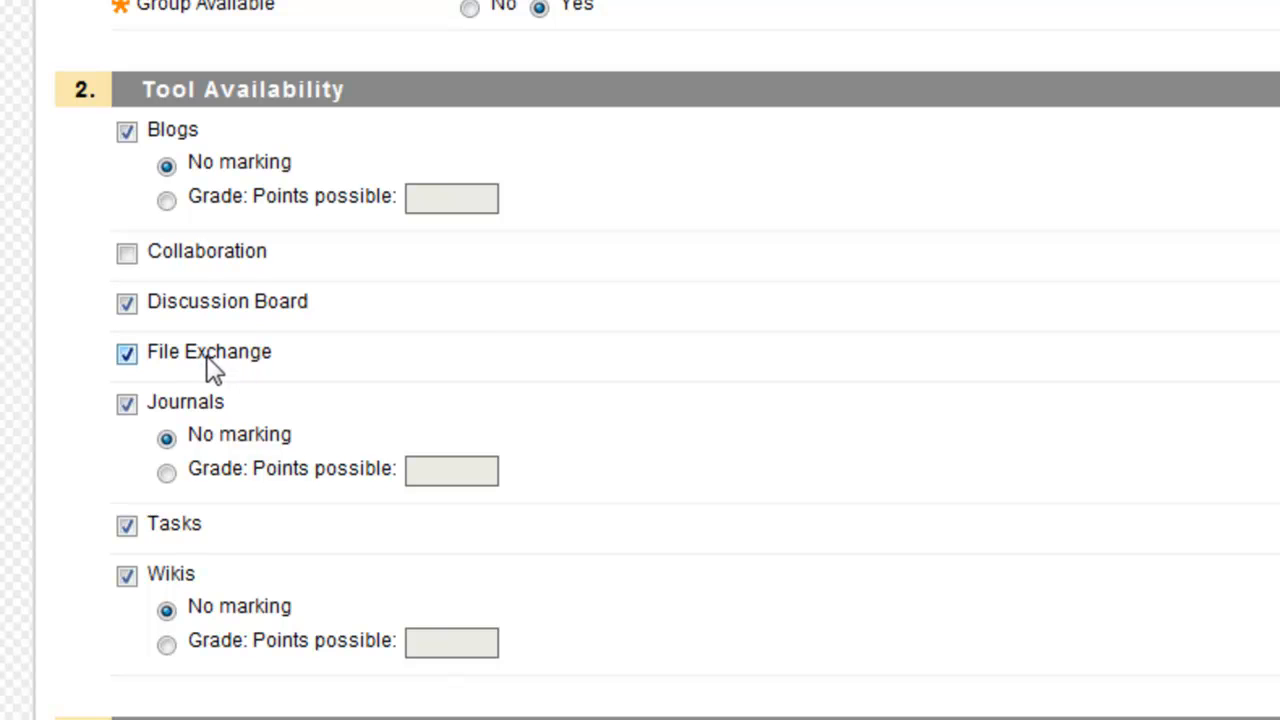
{"action": "scroll", "coordinate": [220, 375], "scroll_direction": "down", "scroll_amount": 3}
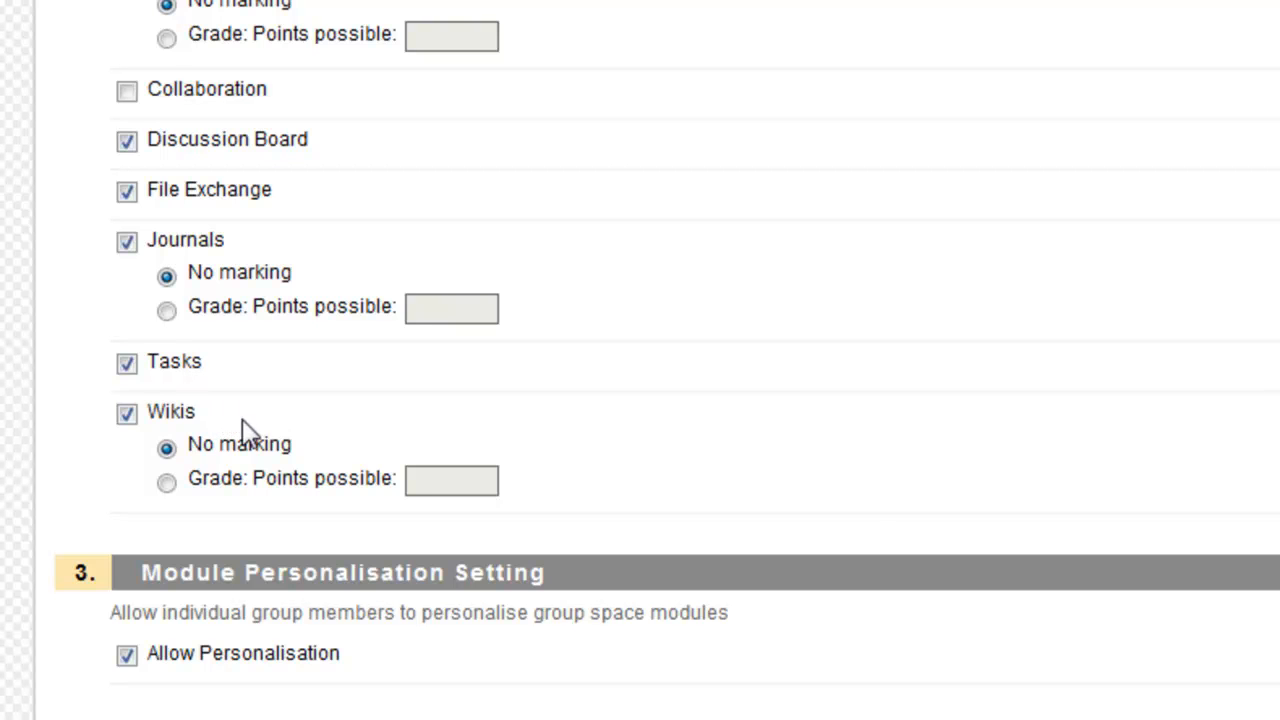
{"action": "scroll", "coordinate": [263, 409], "scroll_direction": "down", "scroll_amount": 1}
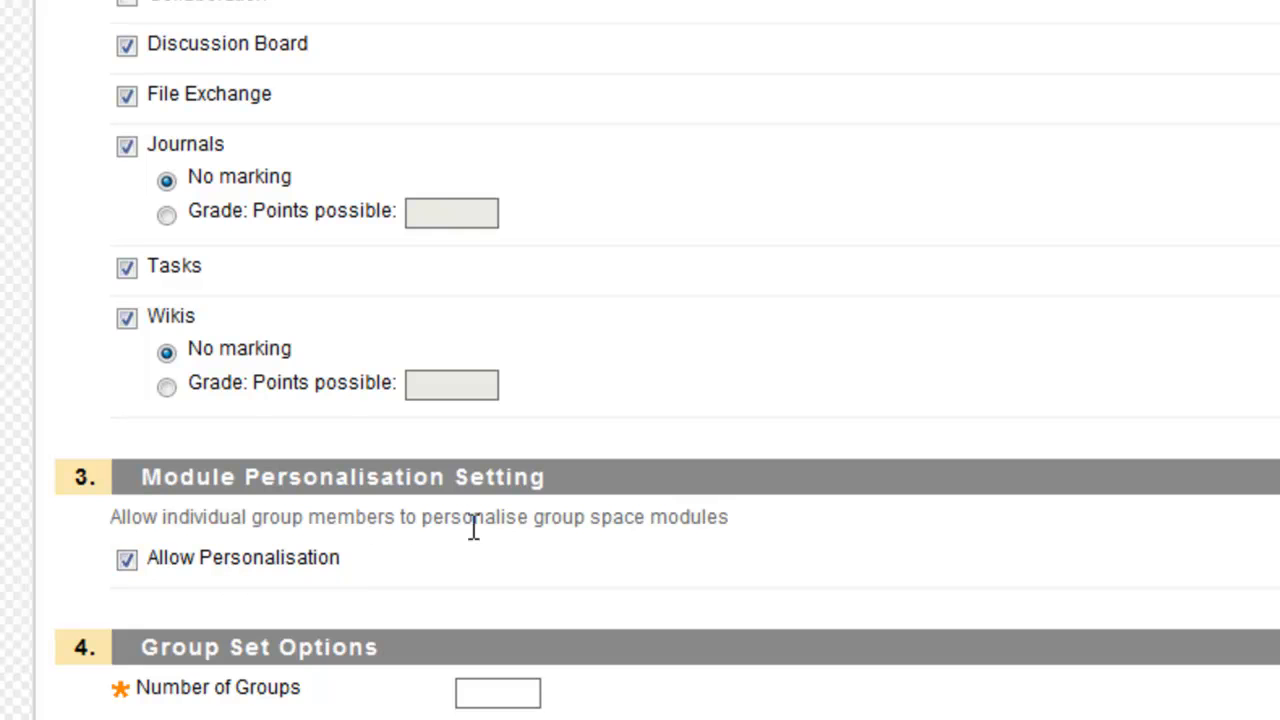
{"action": "left_click", "coordinate": [127, 560]}
{"action": "left_click", "coordinate": [510, 690]}
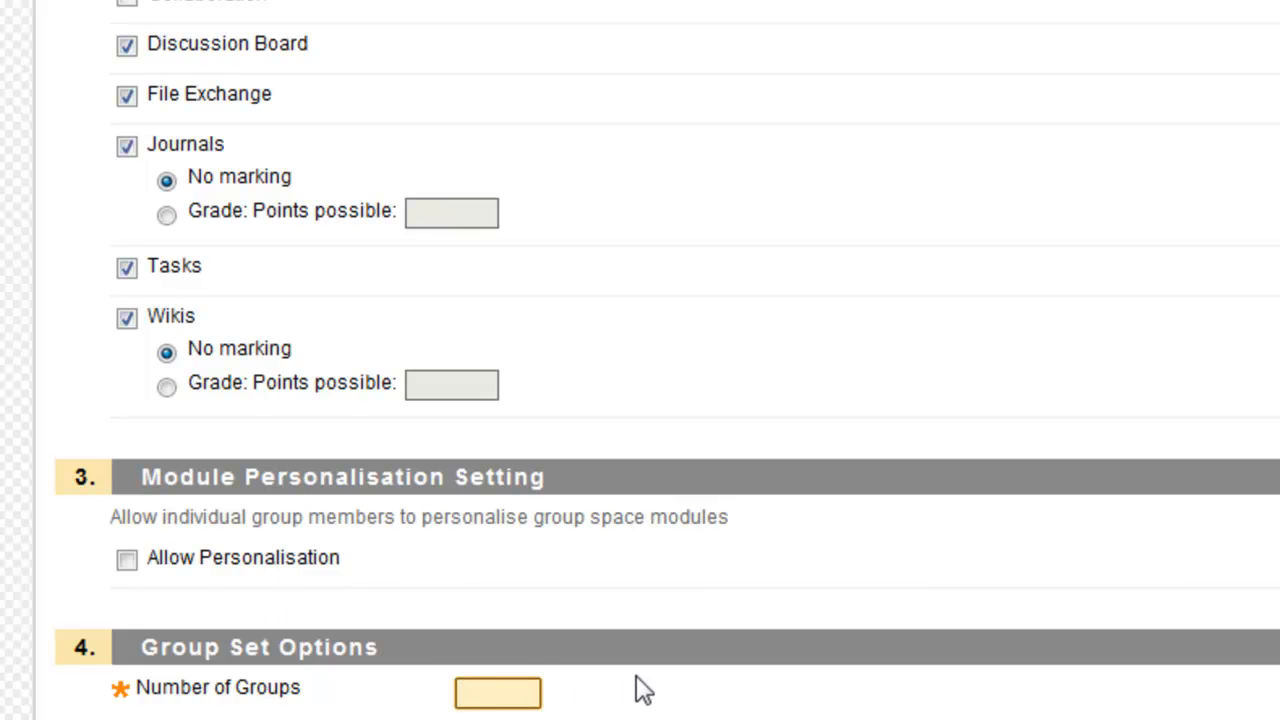
- Set the number of groups to 2 and submit the group set
{"action": "type", "text": "2"}
{"action": "left_click", "coordinate": [948, 702]}
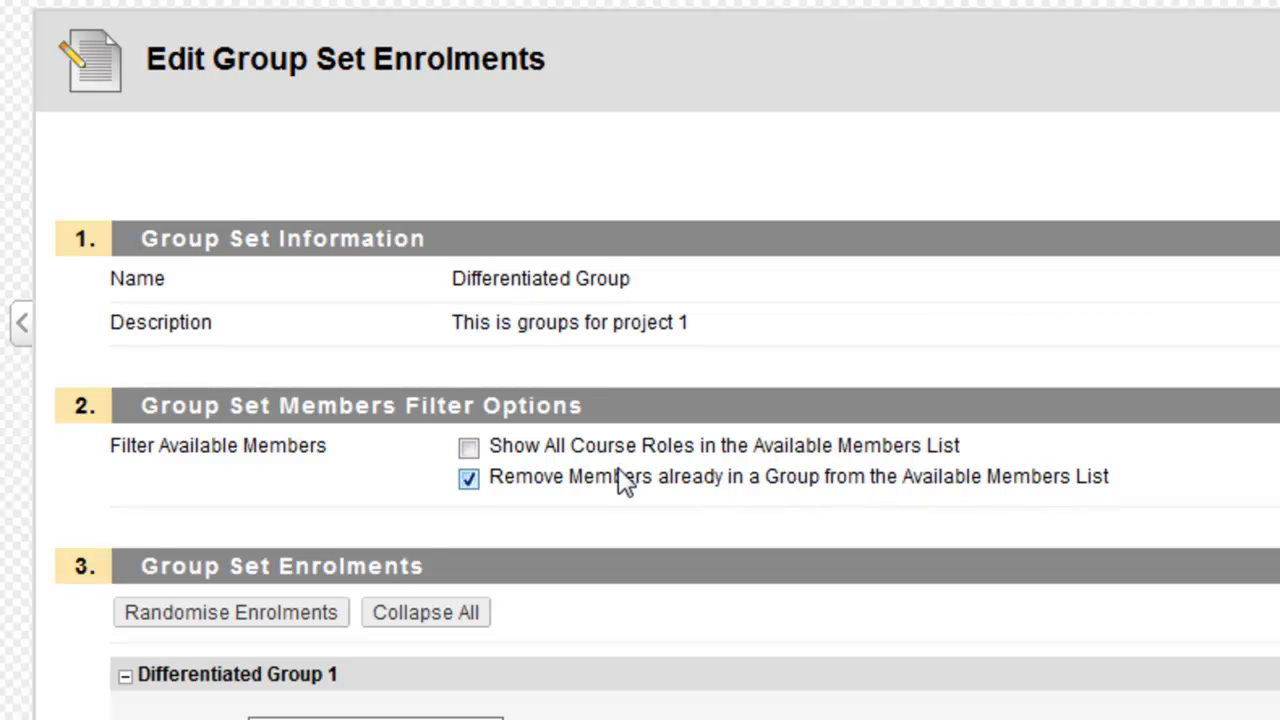
{"action": "scroll", "coordinate": [623, 476], "scroll_direction": "down", "scroll_amount": 3}
{"action": "scroll", "coordinate": [623, 470], "scroll_direction": "down", "scroll_amount": 3}
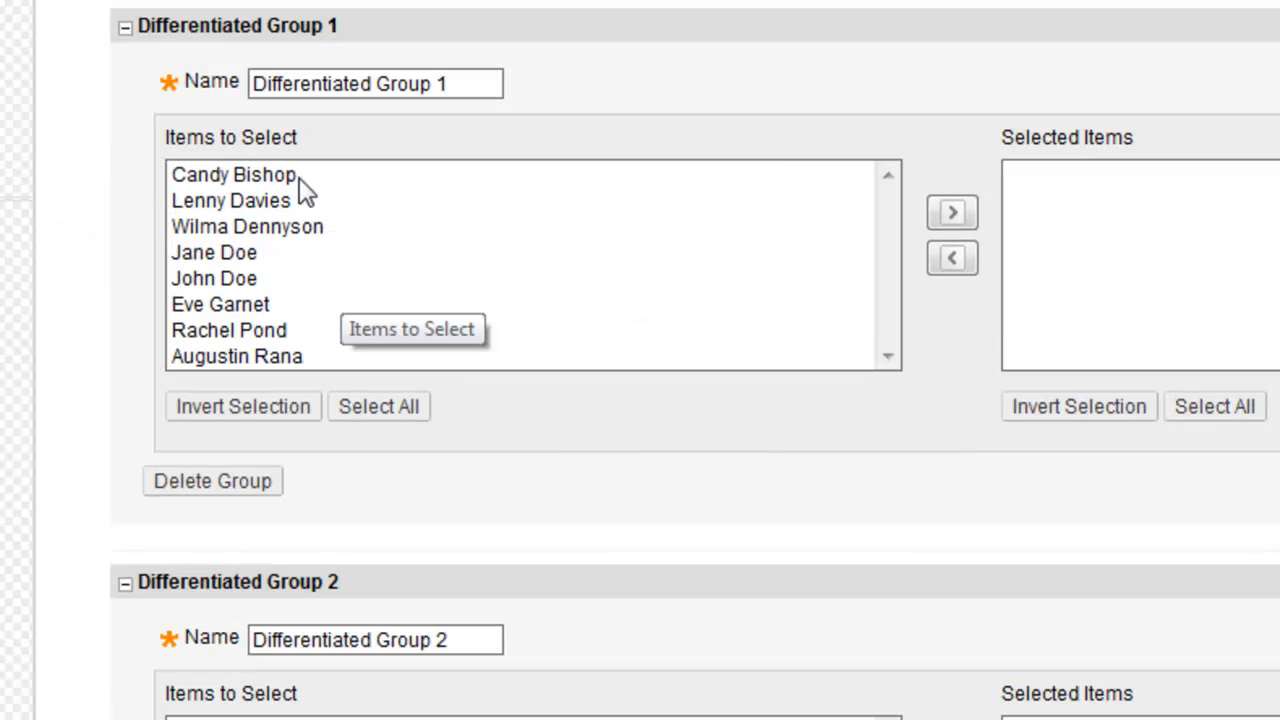
{"action": "scroll", "coordinate": [492, 238], "scroll_direction": "up", "scroll_amount": 2}
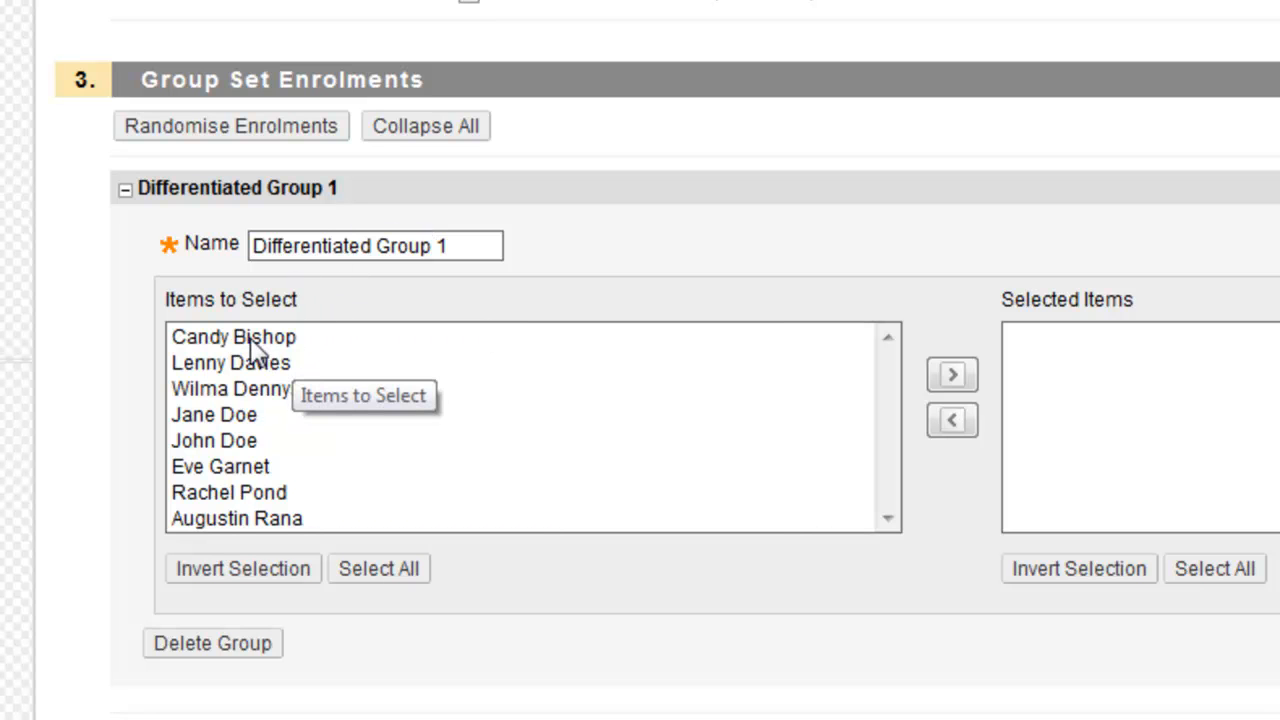
- Move four students one by one into Differentiated Group 1
{"action": "left_click", "coordinate": [290, 337]}
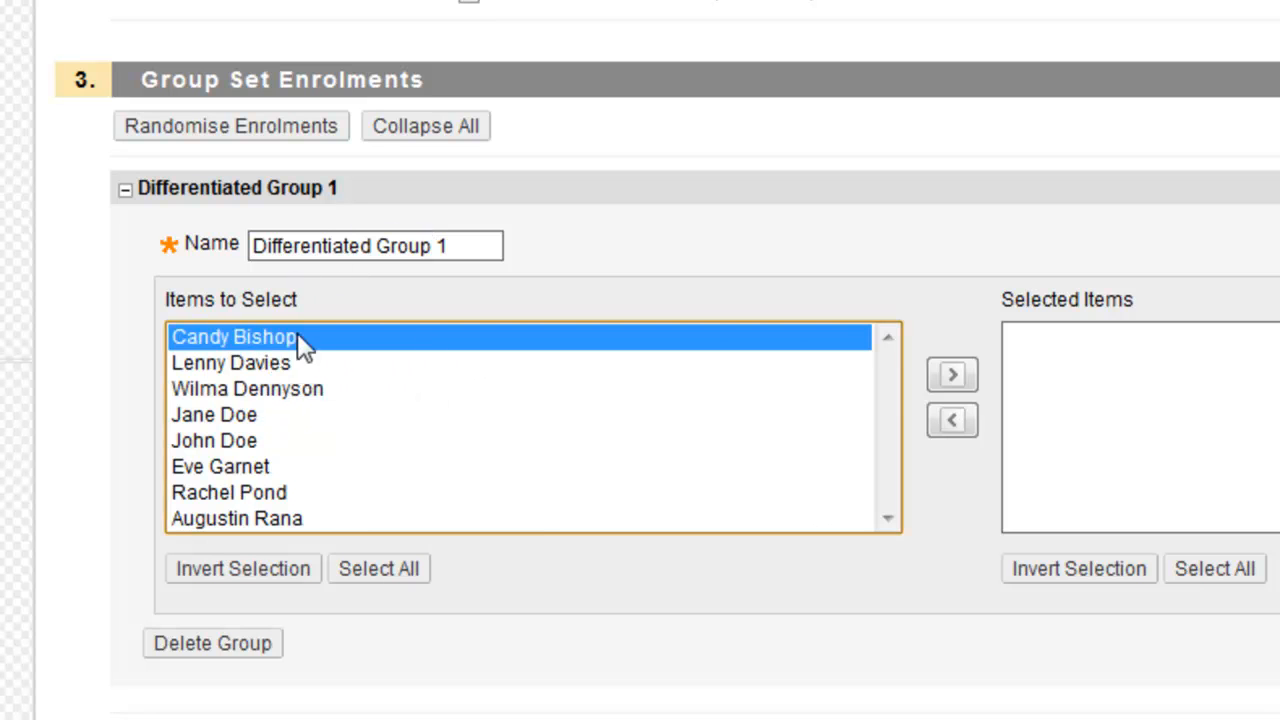
{"action": "left_click", "coordinate": [951, 374]}
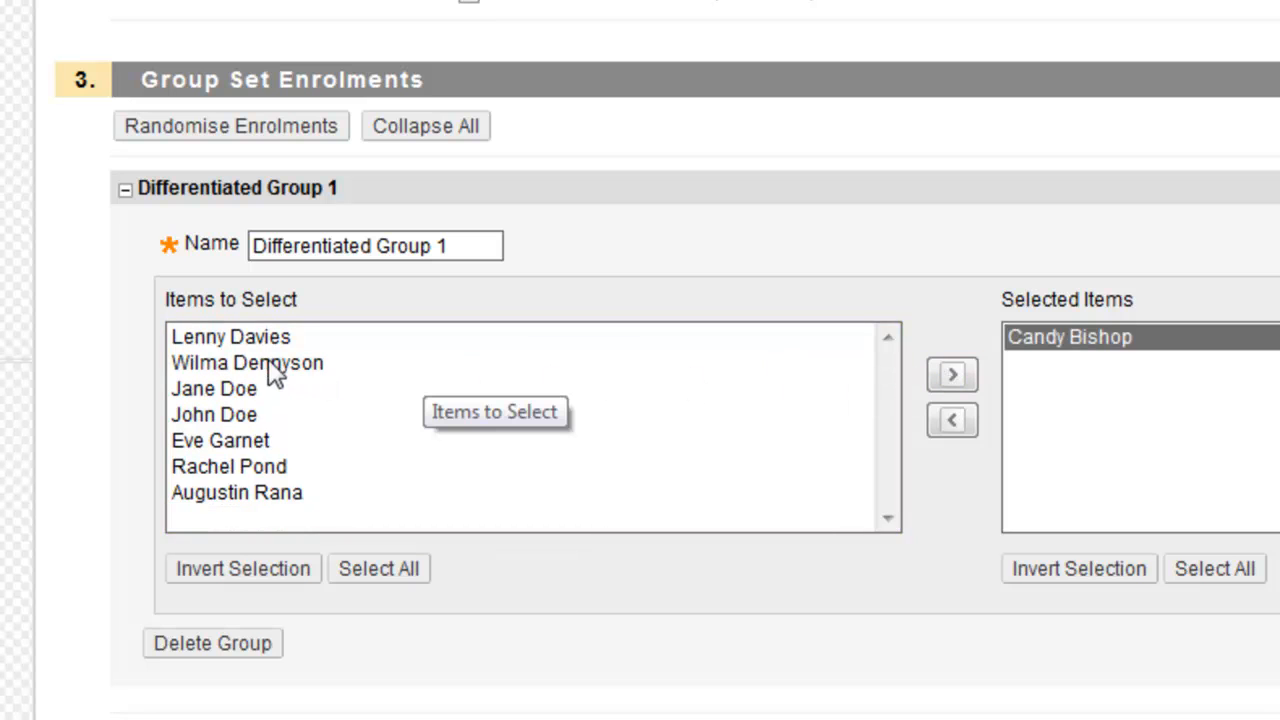
{"action": "left_click", "coordinate": [258, 340]}
{"action": "left_click", "coordinate": [950, 375]}
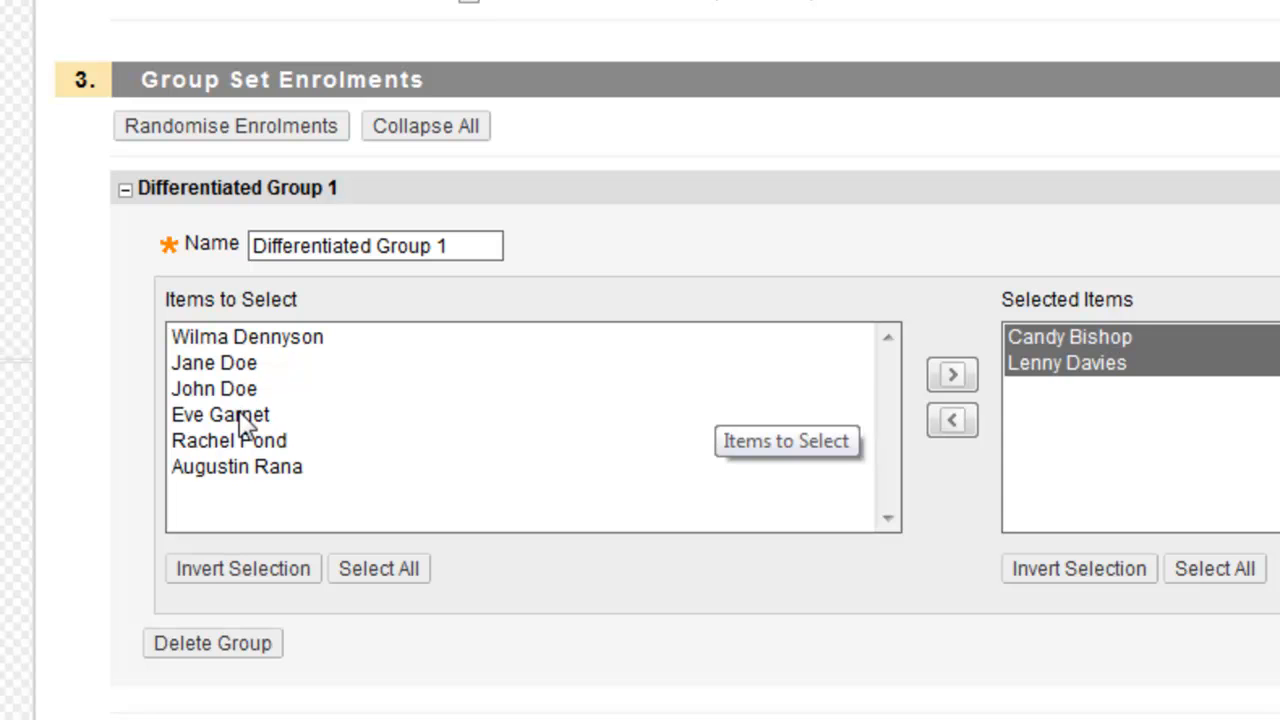
{"action": "left_click", "coordinate": [240, 418]}
{"action": "left_click", "coordinate": [955, 374]}
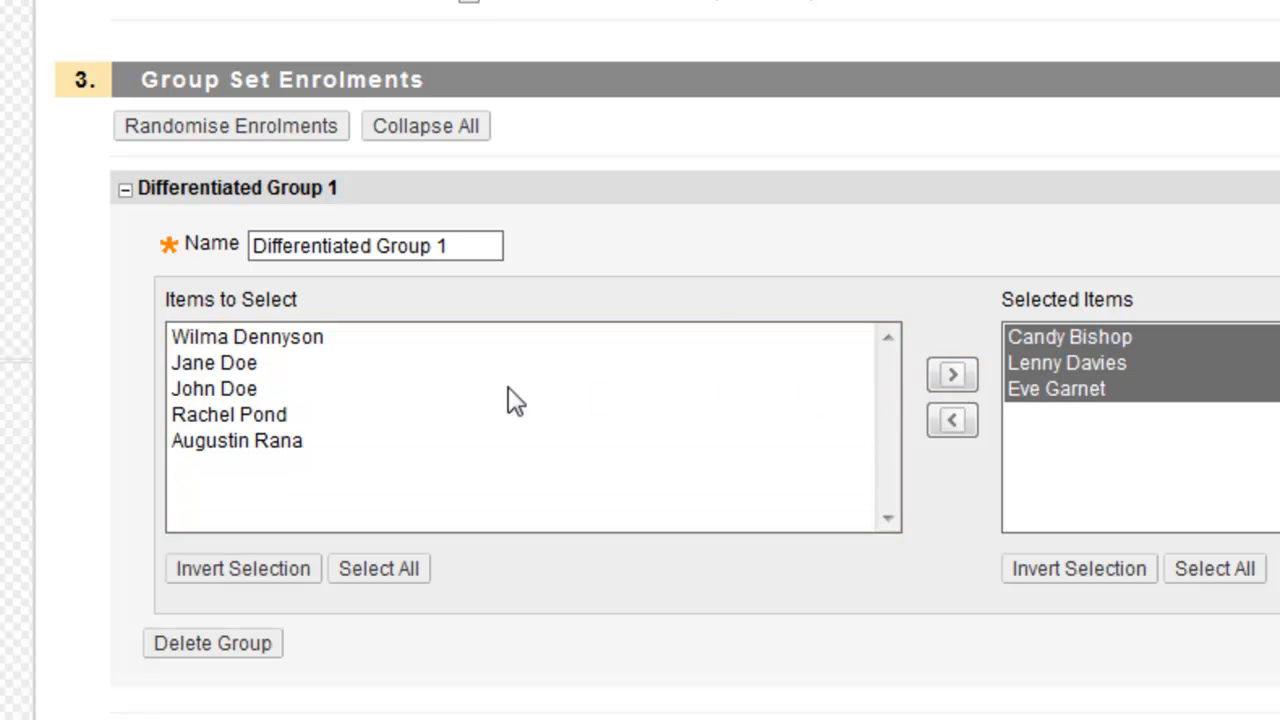
{"action": "left_click", "coordinate": [290, 415]}
{"action": "left_click", "coordinate": [945, 374]}
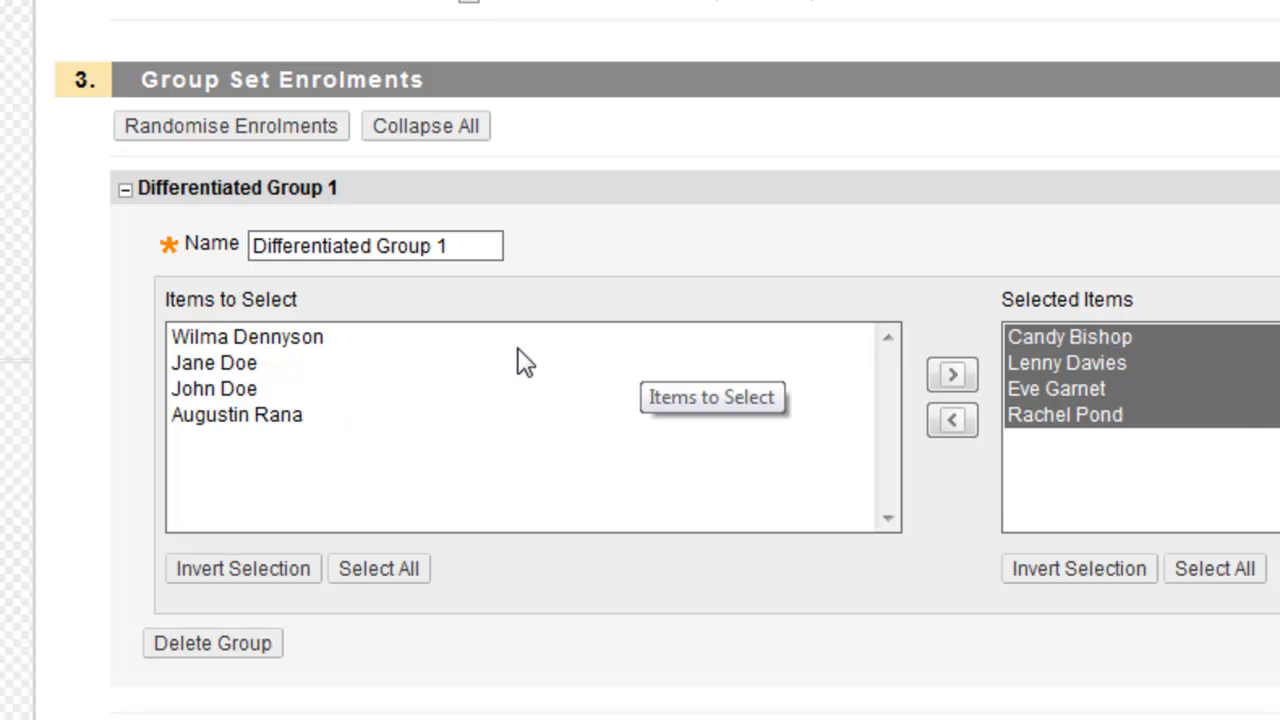
- Shift-select the four remaining students and move them all into Differentiated Group 2
{"action": "scroll", "coordinate": [518, 350], "scroll_direction": "down", "scroll_amount": 5}
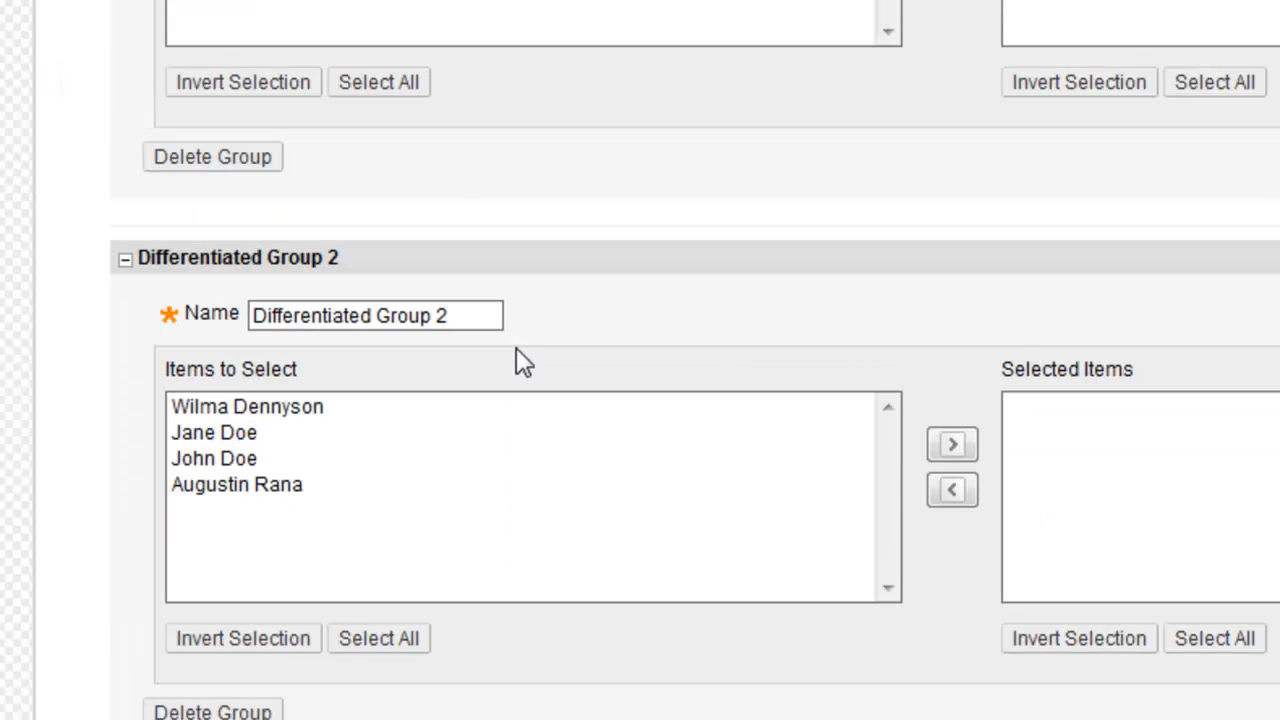
{"action": "left_click", "coordinate": [226, 408]}
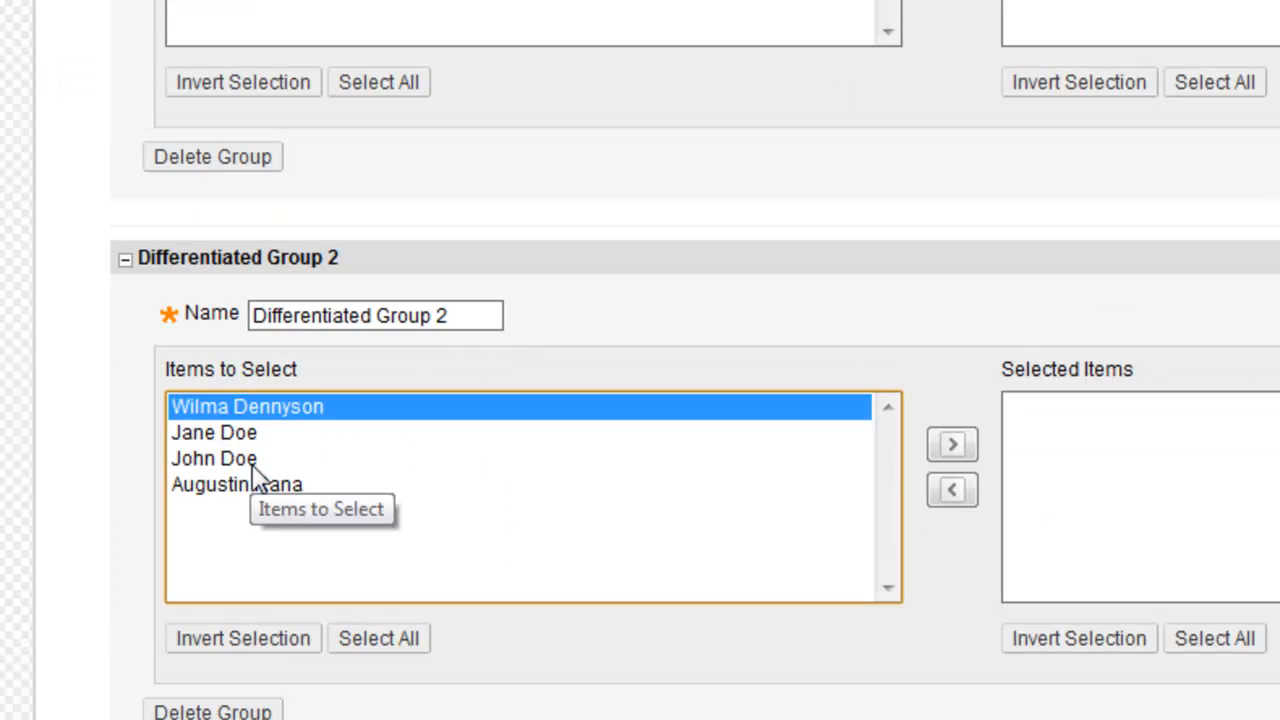
{"action": "left_click", "coordinate": [256, 484], "text": "shift"}
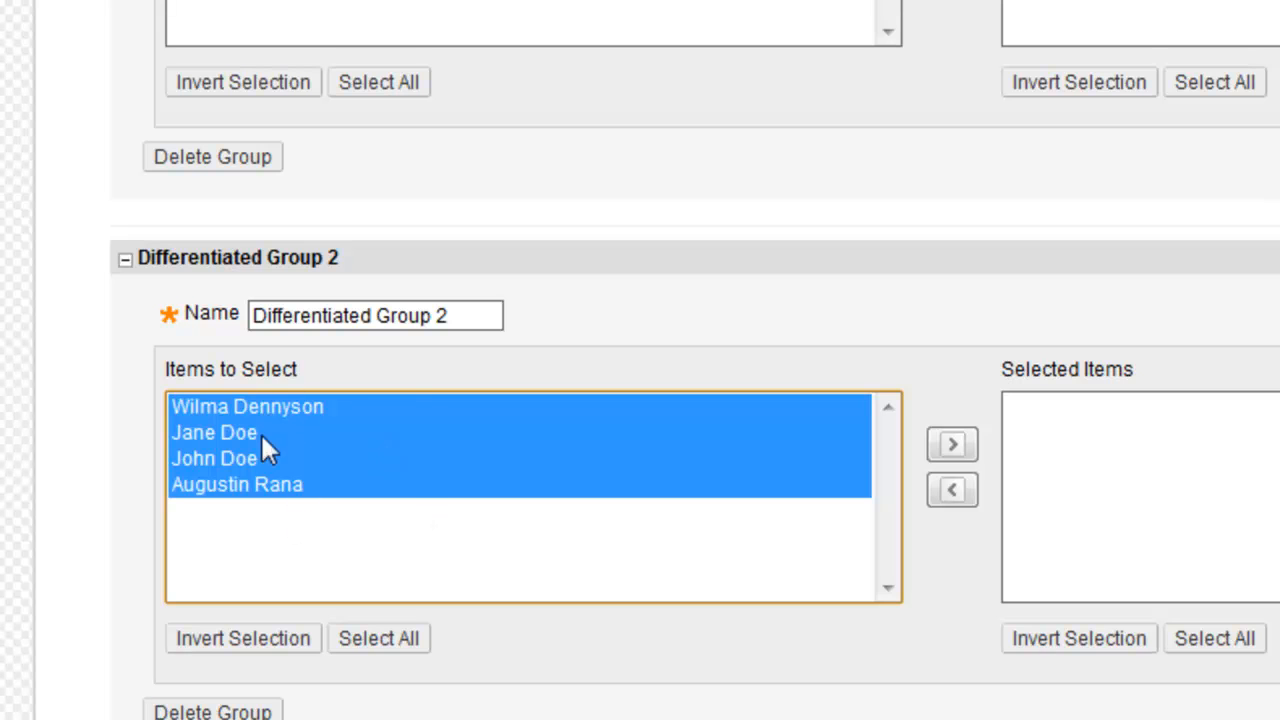
{"action": "left_click", "coordinate": [951, 443]}
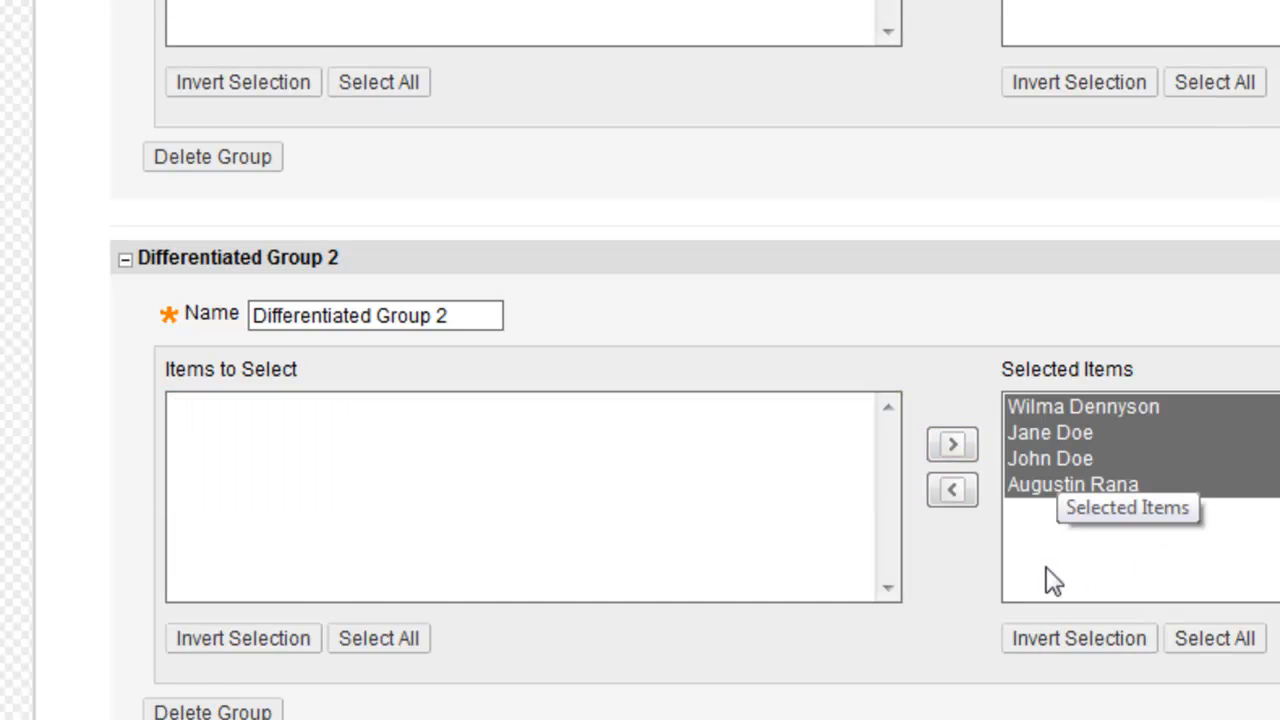
{"action": "left_click", "coordinate": [1080, 564]}
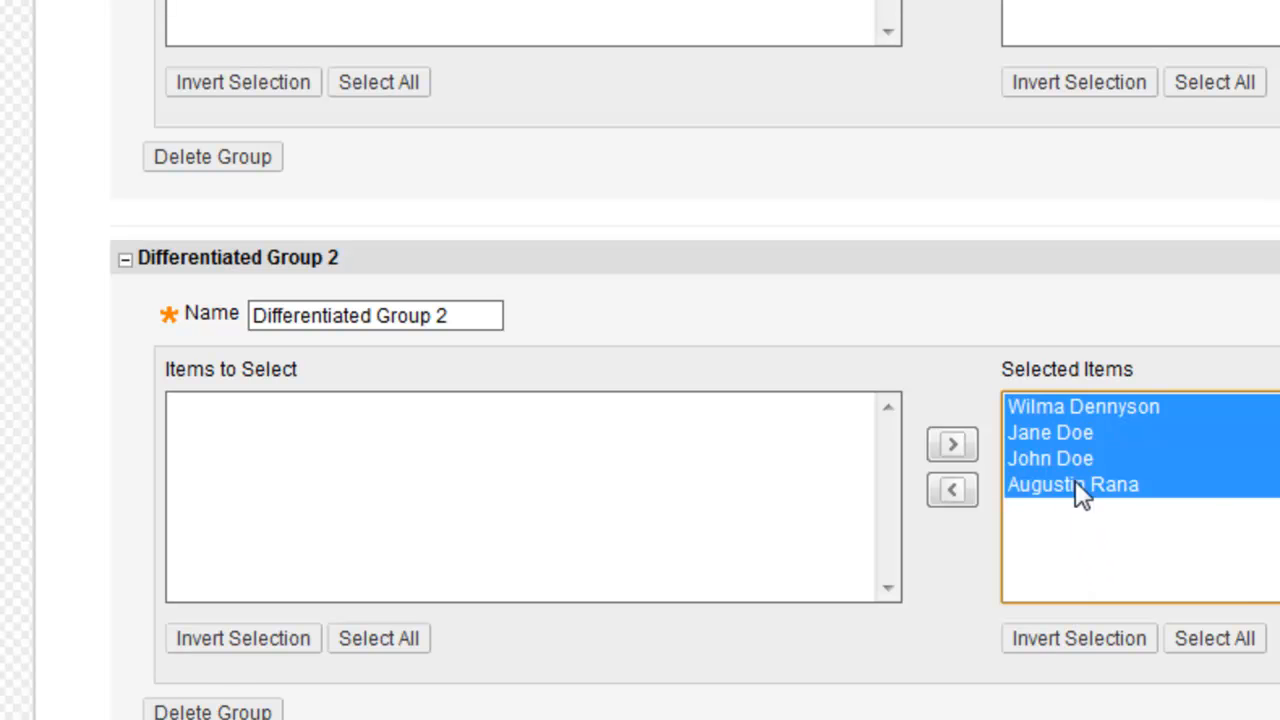
{"action": "scroll", "coordinate": [811, 565], "scroll_direction": "down", "scroll_amount": 1}
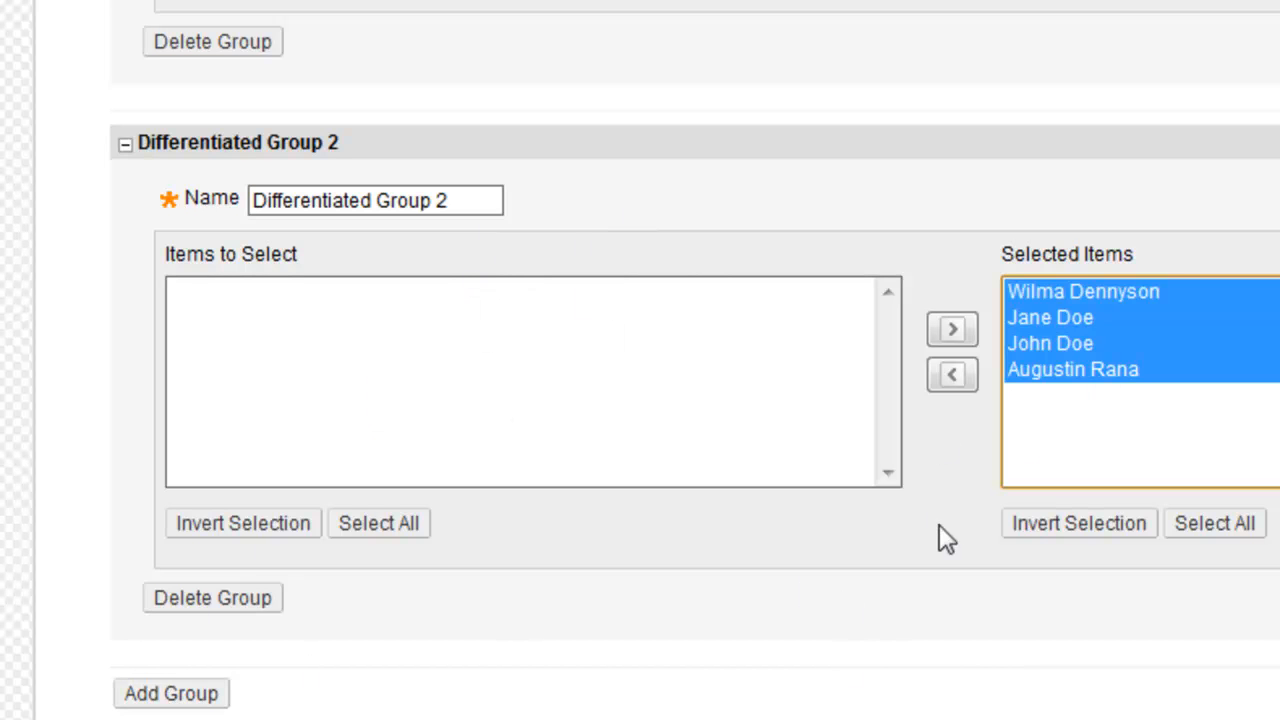
{"action": "scroll", "coordinate": [955, 460], "scroll_direction": "up", "scroll_amount": 3}
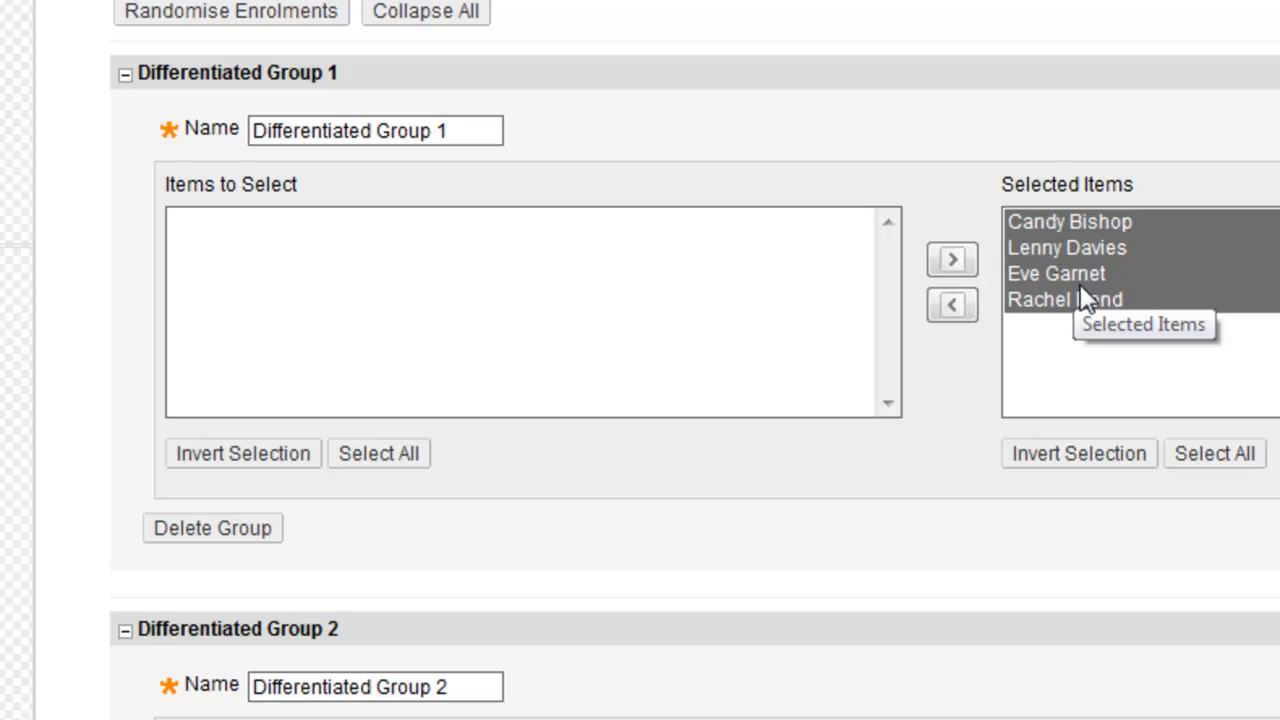
{"action": "scroll", "coordinate": [1035, 292], "scroll_direction": "down", "scroll_amount": 5}
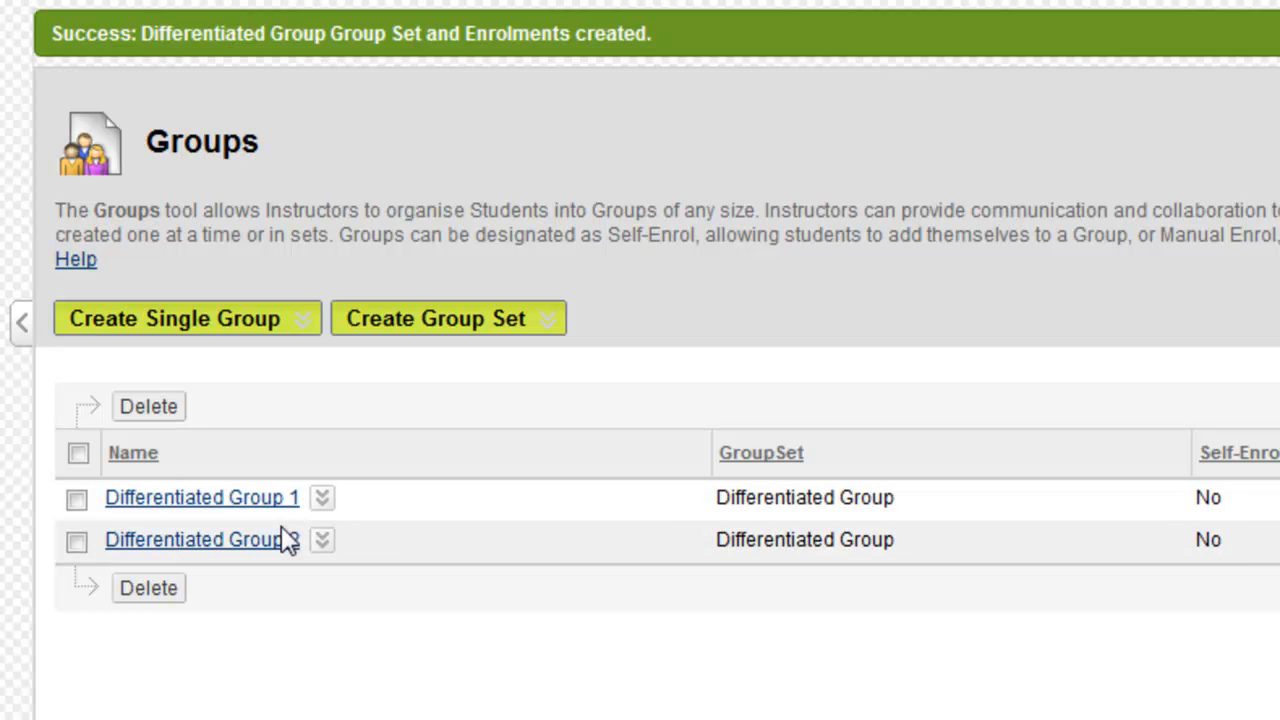
- Open Differentiated Group 1 and view its File Exchange and Group Blog, returning each time
{"action": "left_click", "coordinate": [242, 510]}
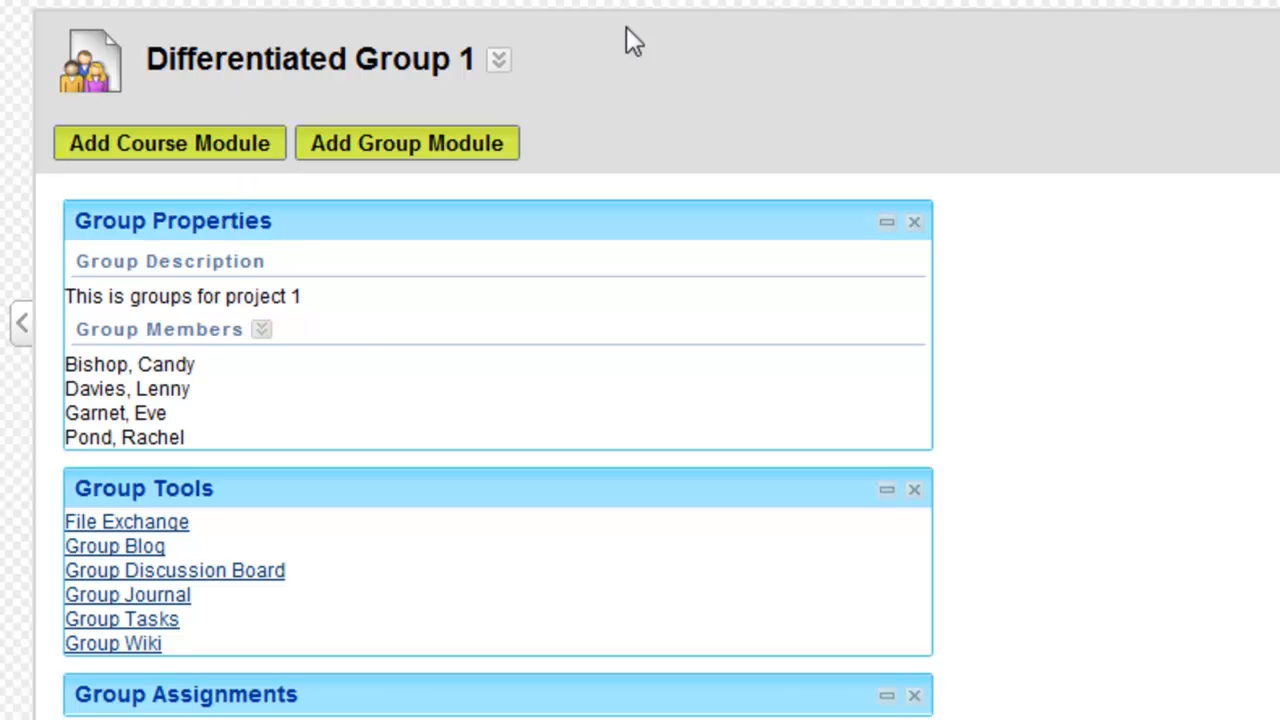
{"action": "left_click", "coordinate": [133, 528]}
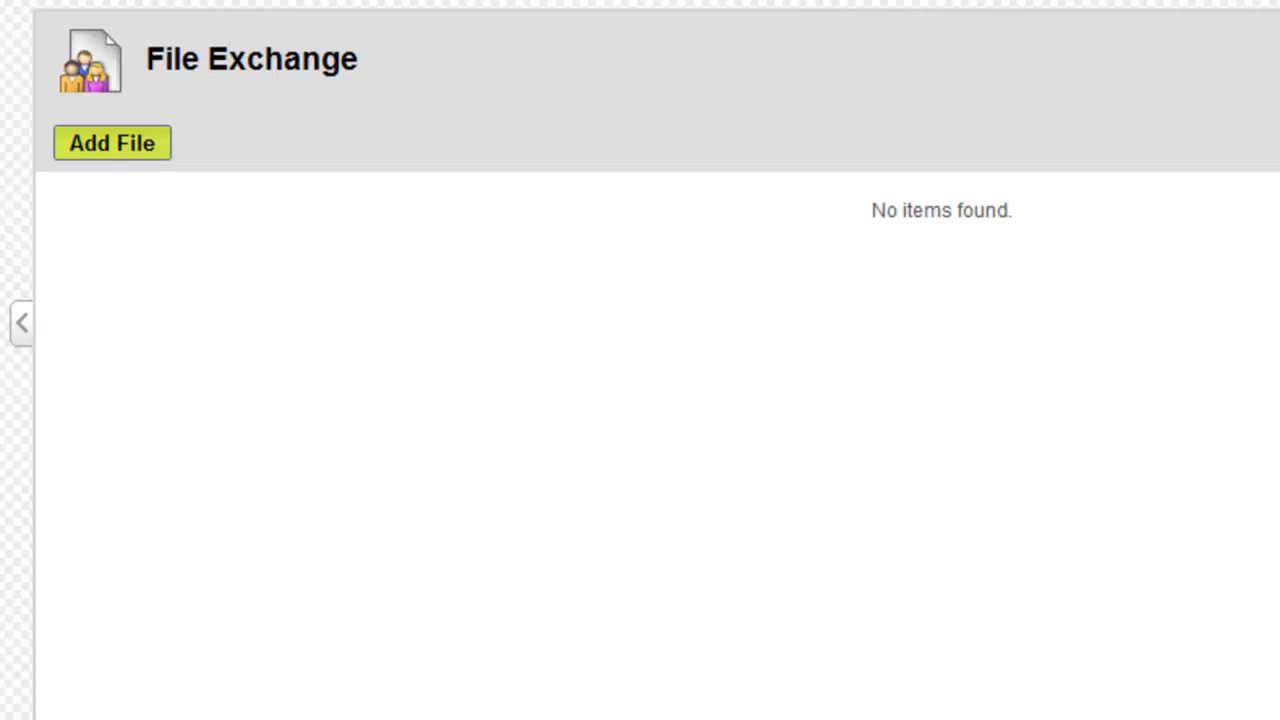
{"action": "left_click", "coordinate": [195, 2]}
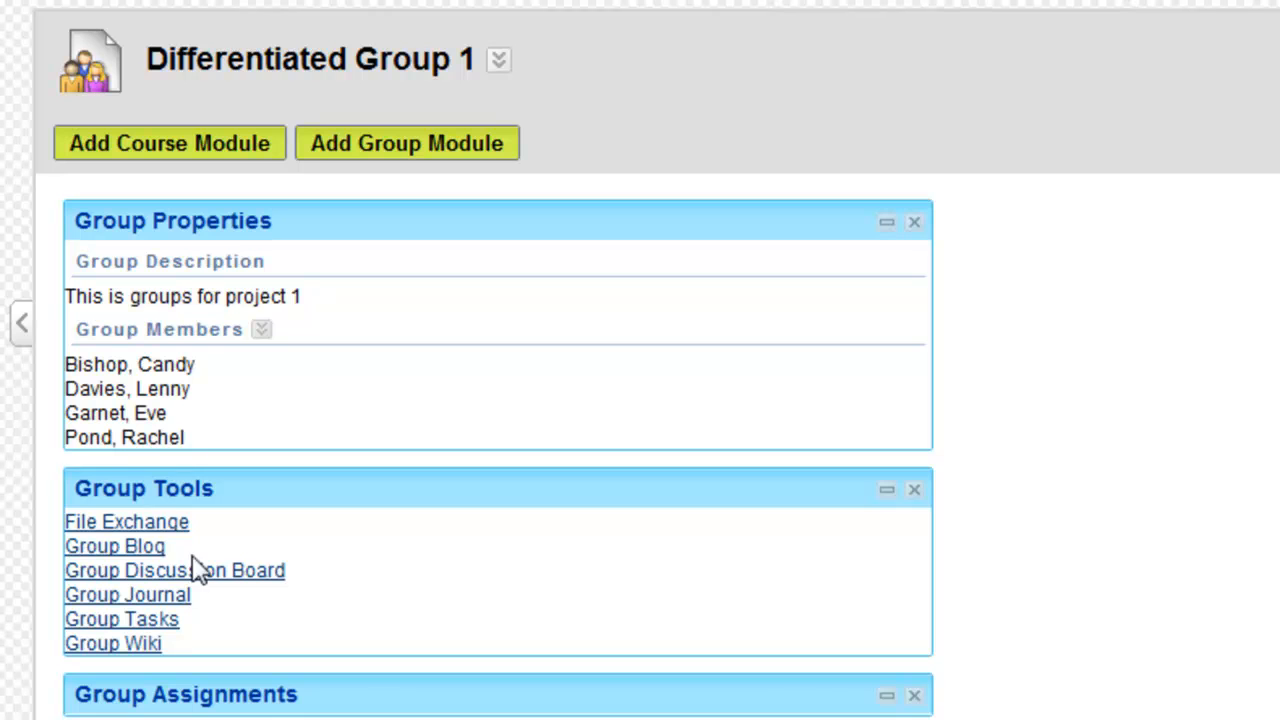
{"action": "left_click", "coordinate": [131, 548]}
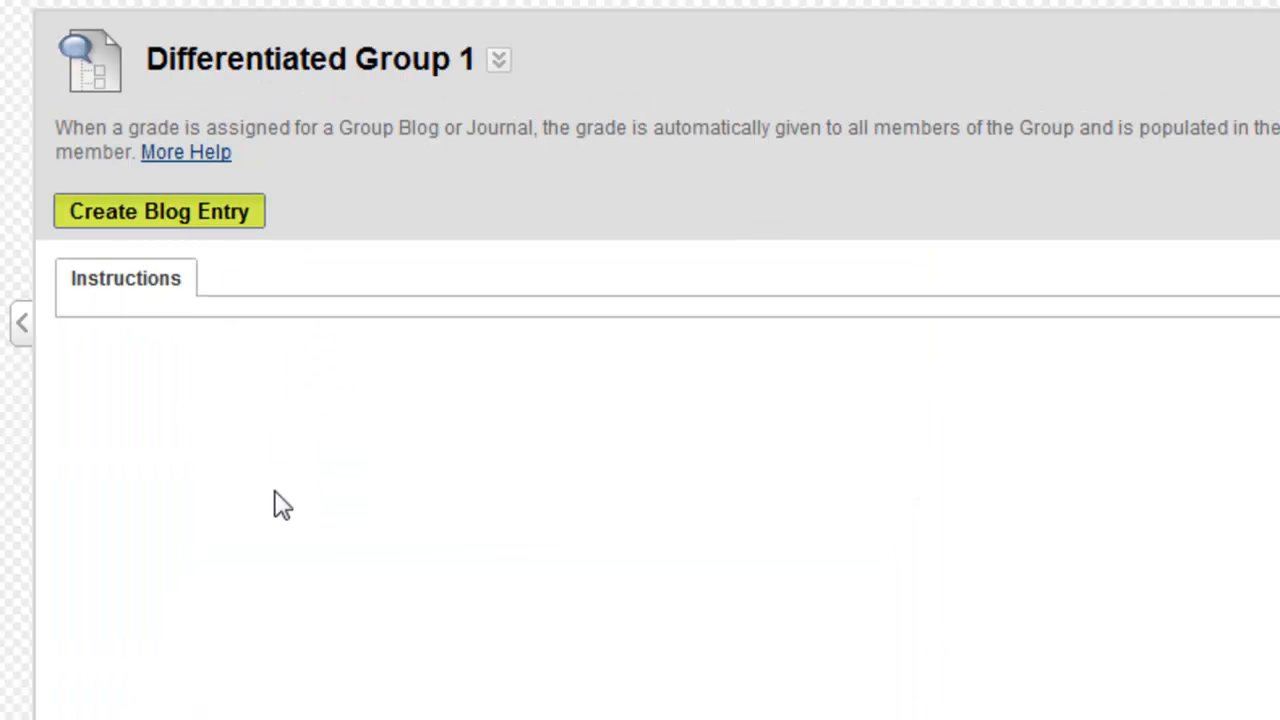
{"action": "left_click", "coordinate": [195, 2]}
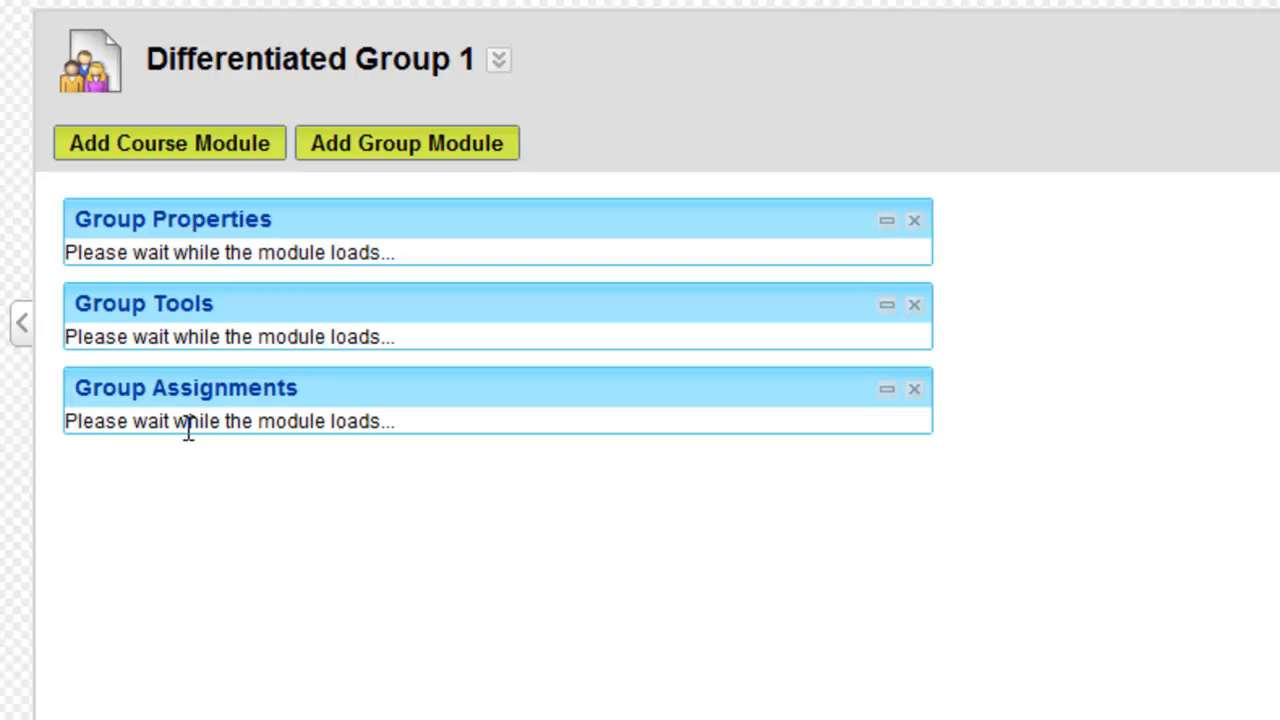